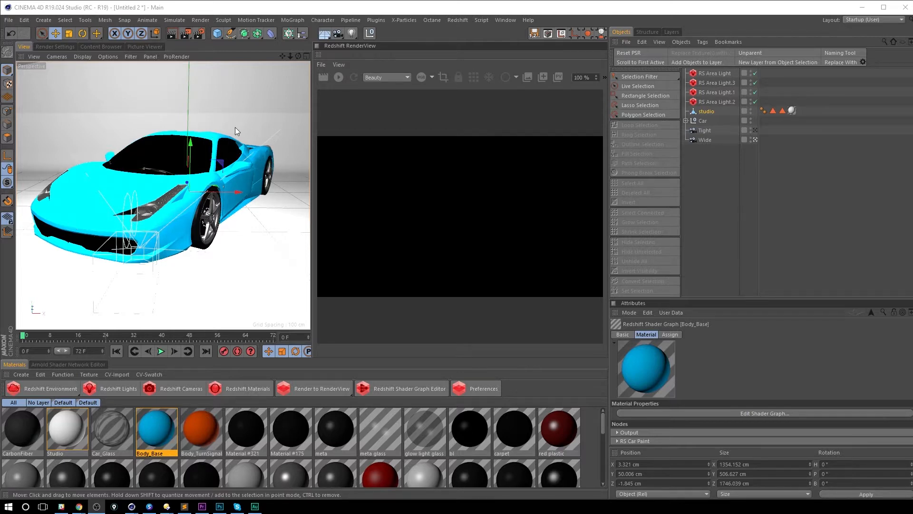
Start the Redshift render preview and open the Body_Base material to look through its RS Car Paint settings.
click(338, 77)
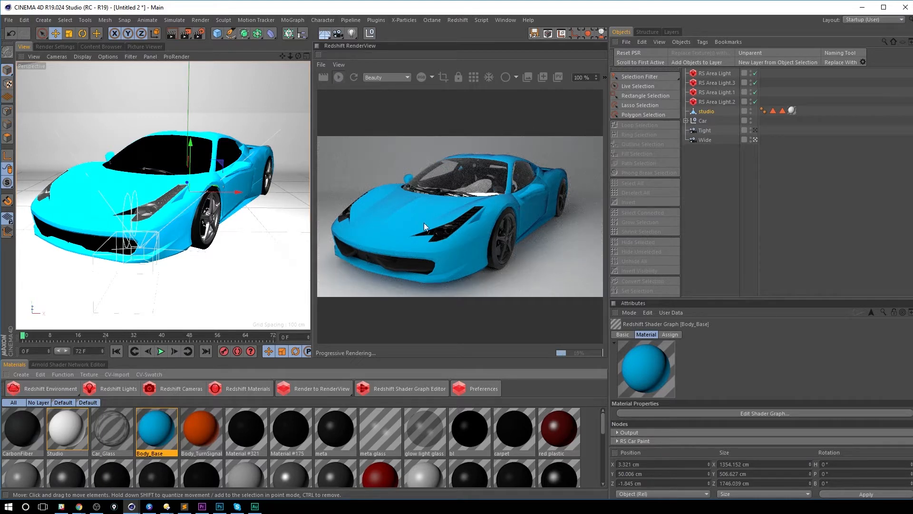
double_click(153, 424)
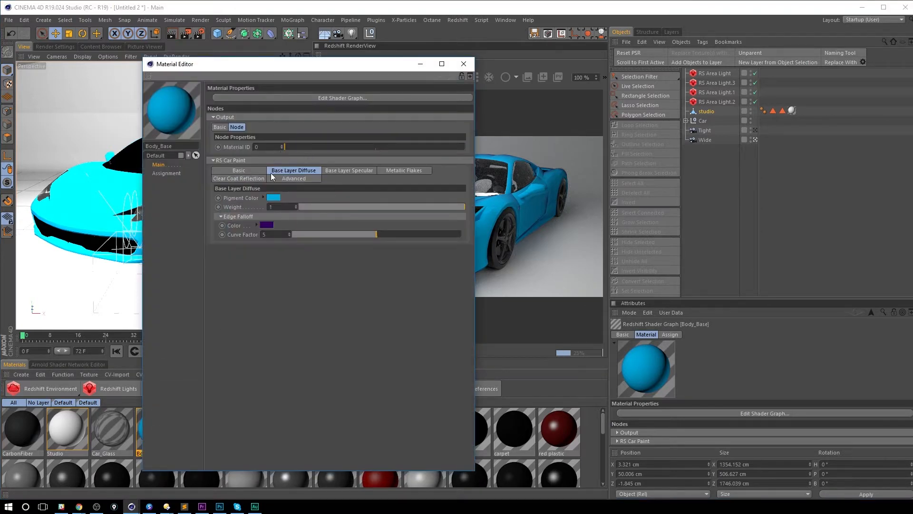
click(351, 170)
click(404, 170)
click(246, 180)
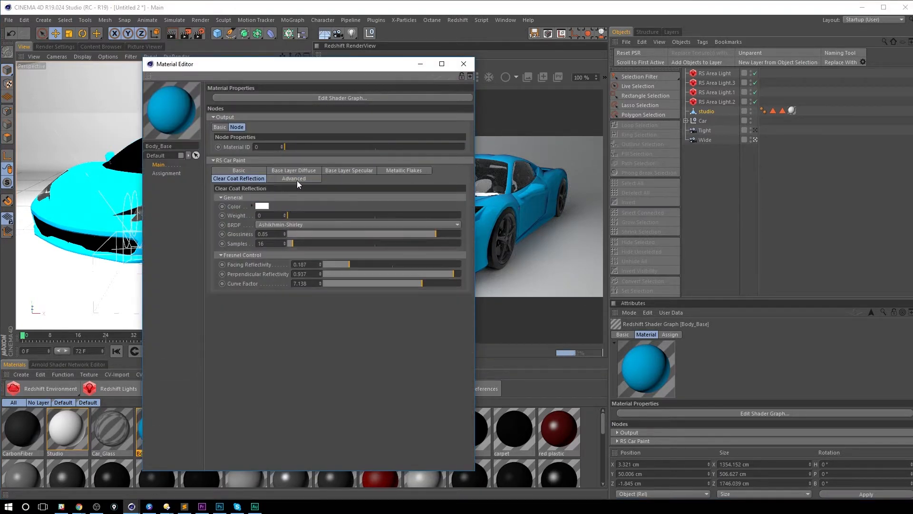
click(311, 180)
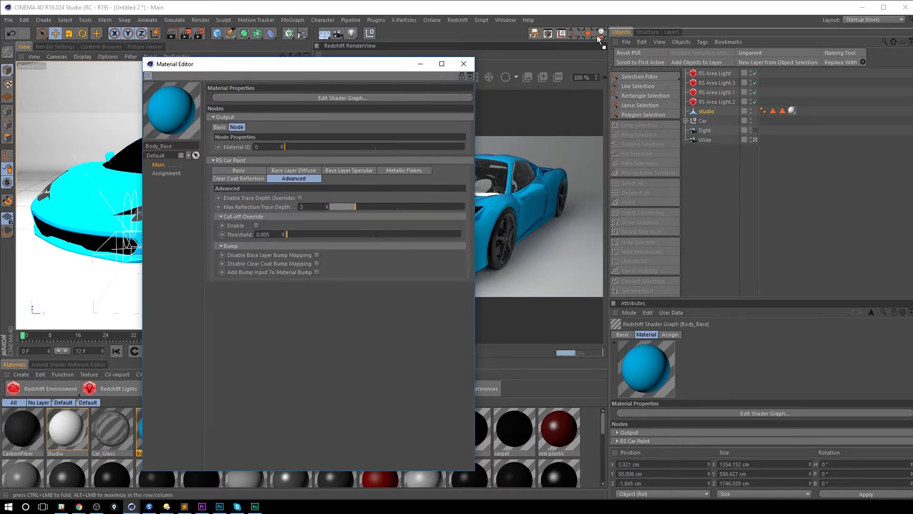
Dock the Material Editor alongside the object manager, close the Attributes manager and extend the editor's area downward.
drag(614, 45, 614, 42)
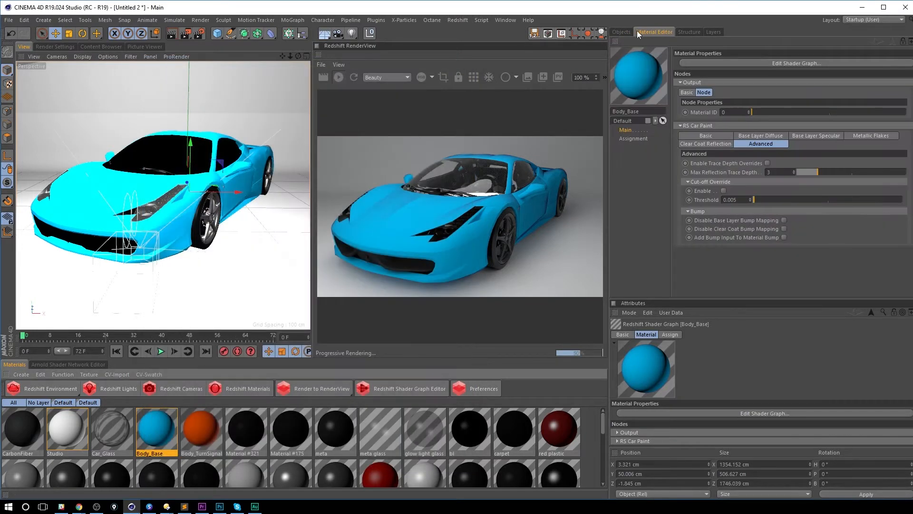
click(628, 32)
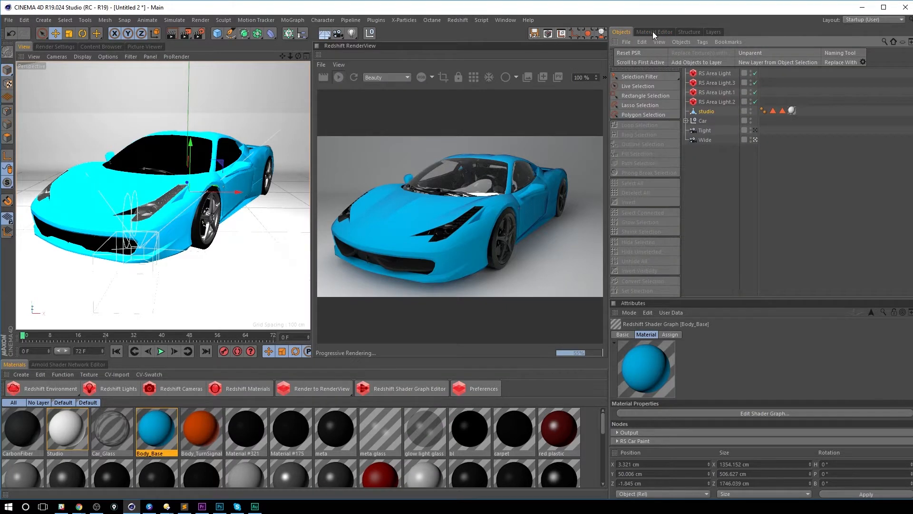
click(654, 32)
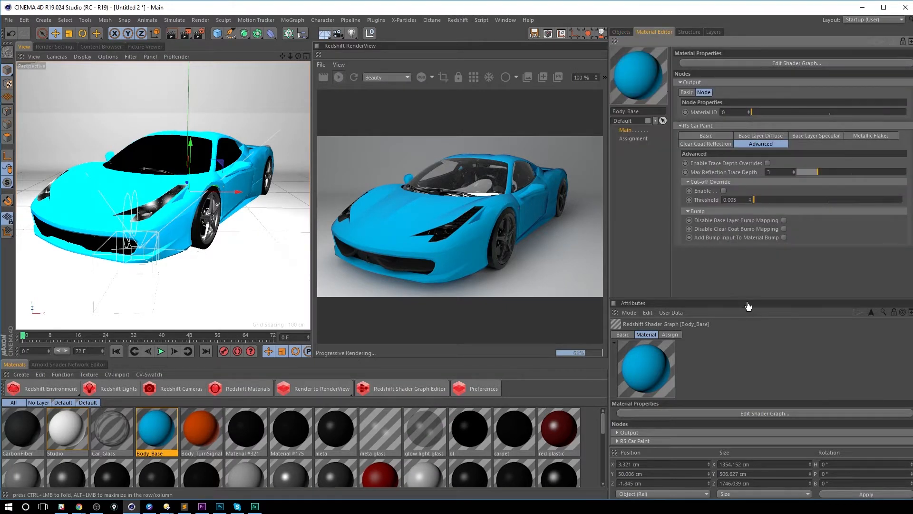
click(615, 312)
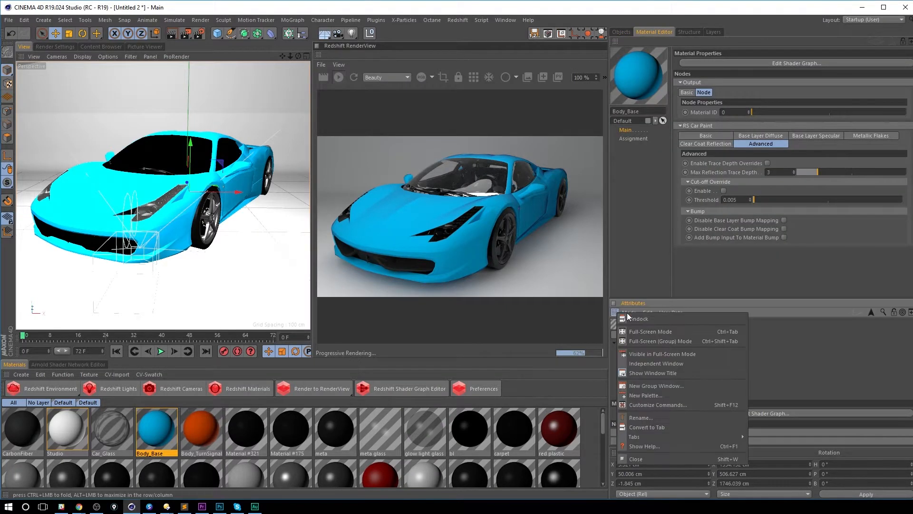
click(640, 459)
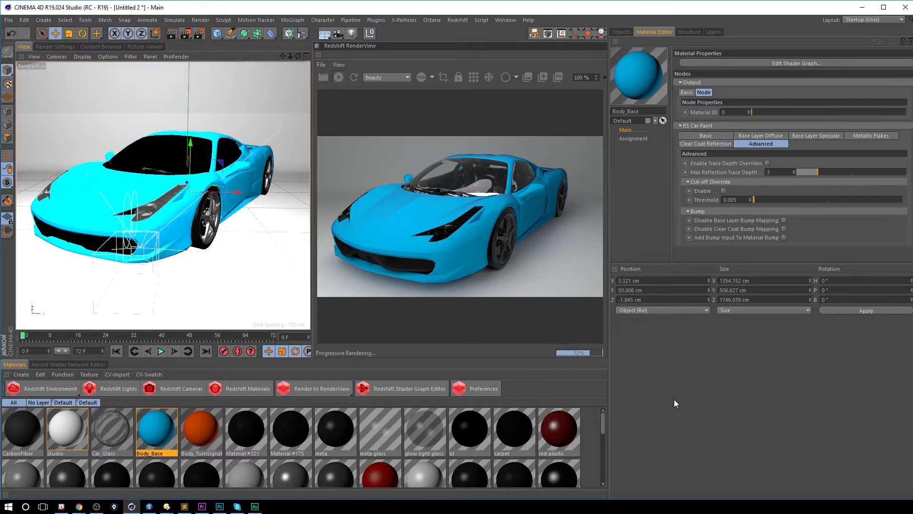
drag(712, 262, 739, 445)
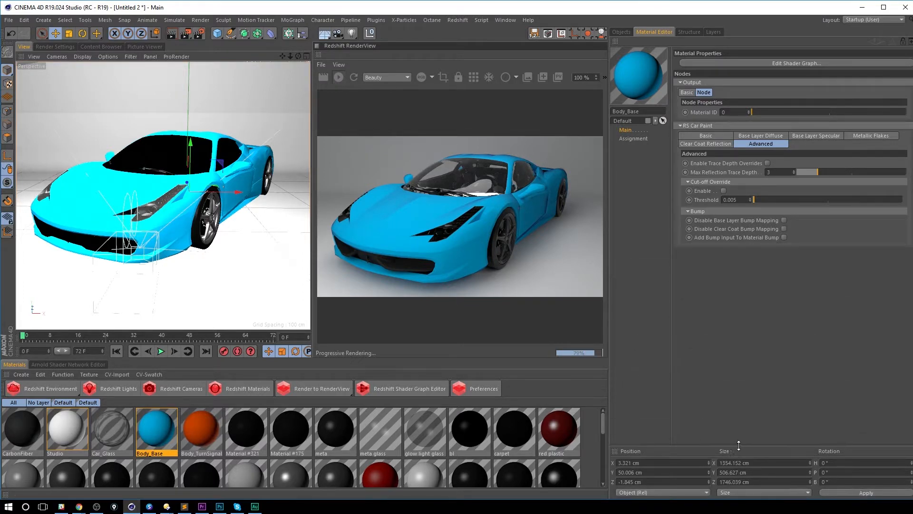
Change the car paint's Base Layer Diffuse pigment color to red with a hue of 360°.
click(707, 136)
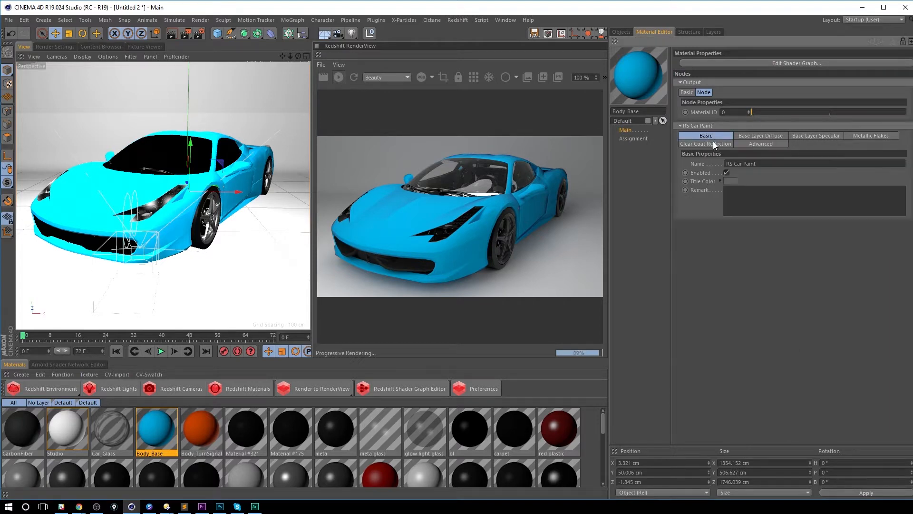
click(776, 136)
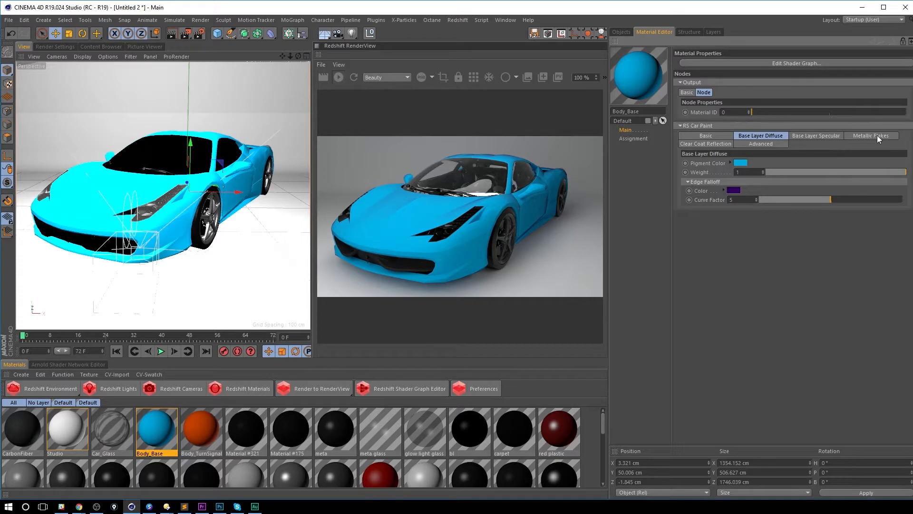
click(775, 144)
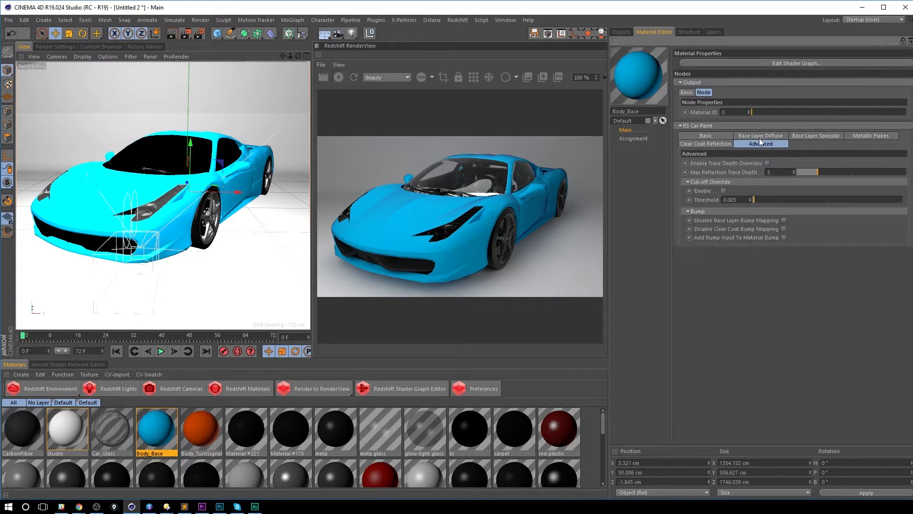
click(759, 137)
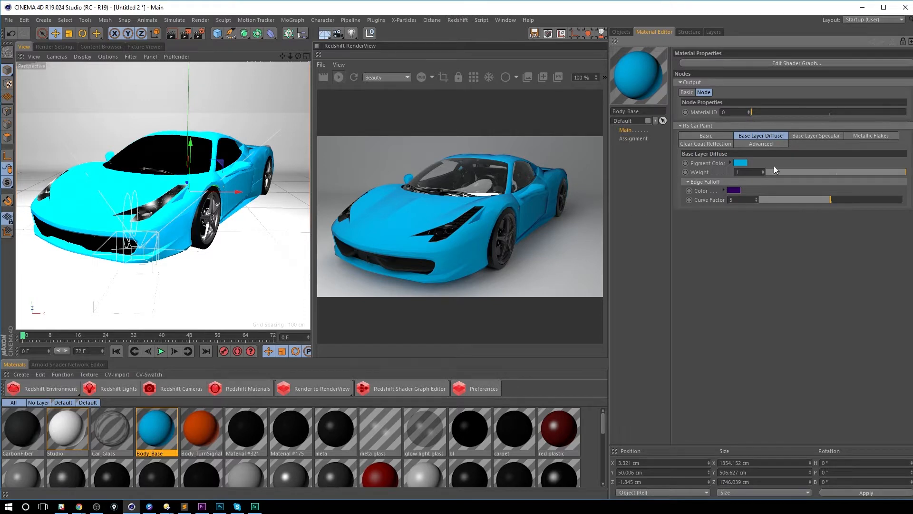
click(745, 166)
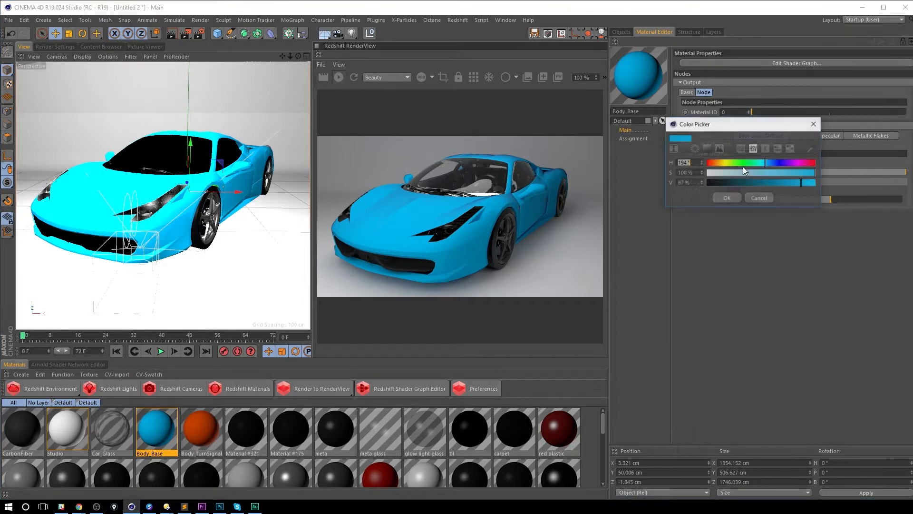
click(814, 163)
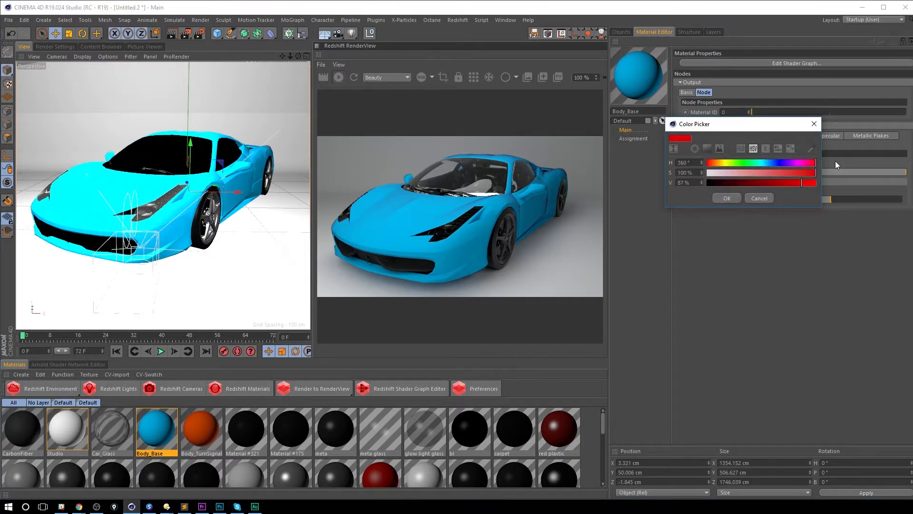
click(725, 198)
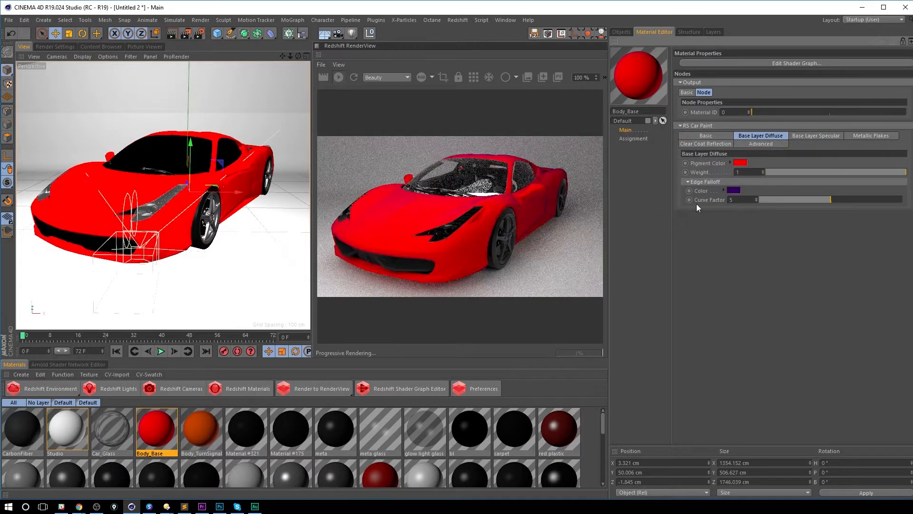
Change the Edge Falloff color of the Base Layer Diffuse to dark red.
click(737, 193)
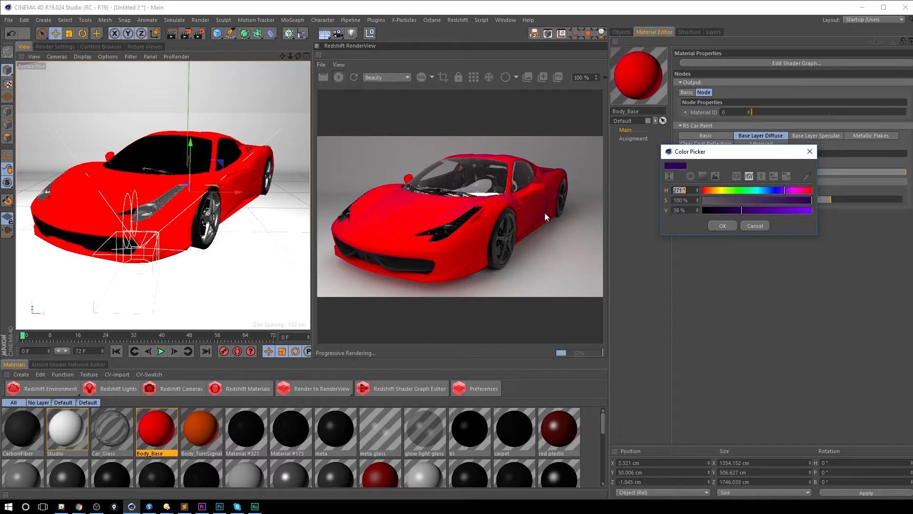
click(811, 190)
click(722, 226)
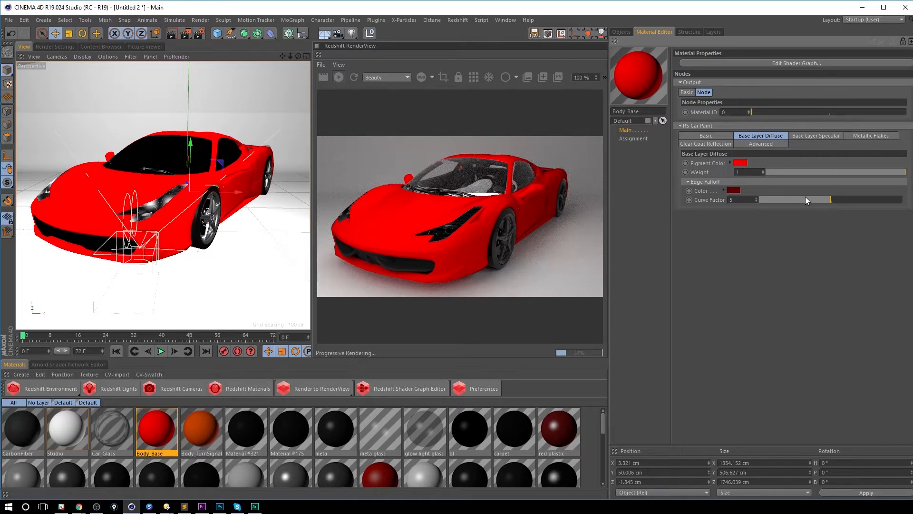
Try a low and a high Edge Falloff curve factor on the diffuse layer and set it to 3.5.
drag(806, 200, 769, 199)
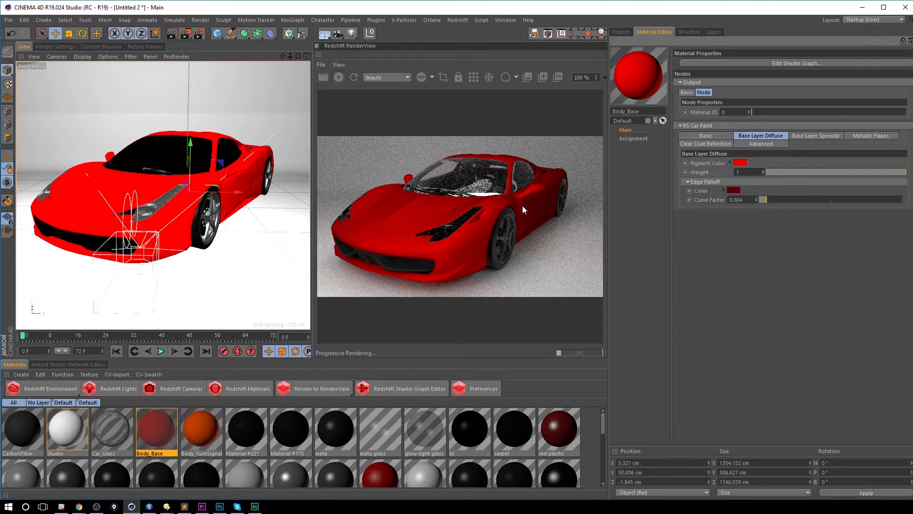
drag(810, 198, 897, 199)
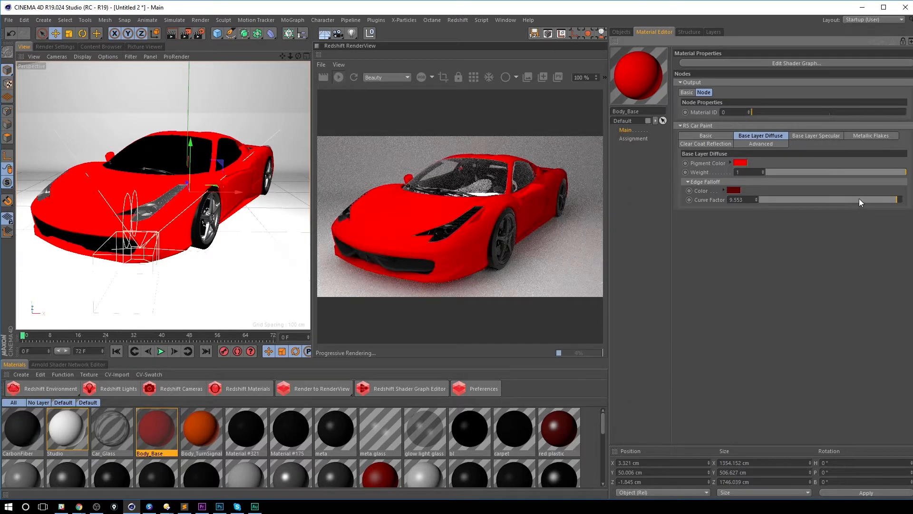
click(744, 200)
text(3.5)
key(Return)
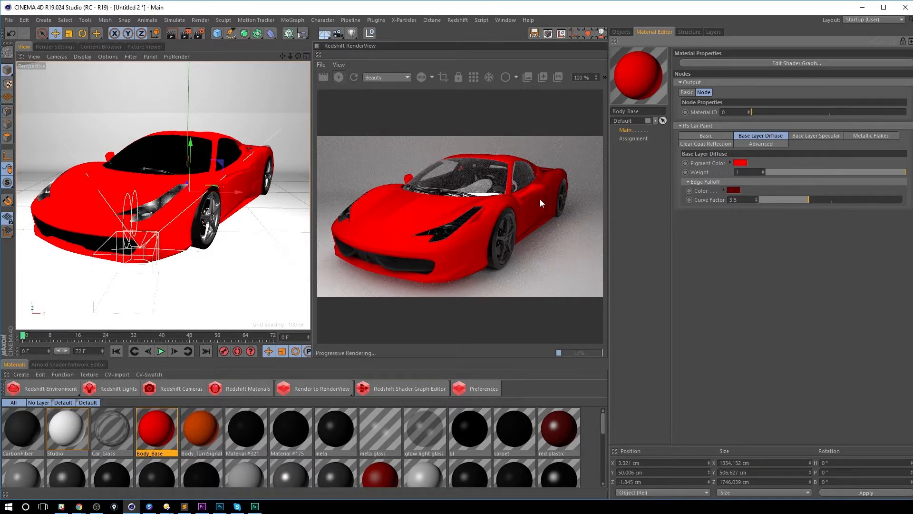
Set the Base Layer Specular color to a pale pink with hue 360° and value 100%.
click(825, 136)
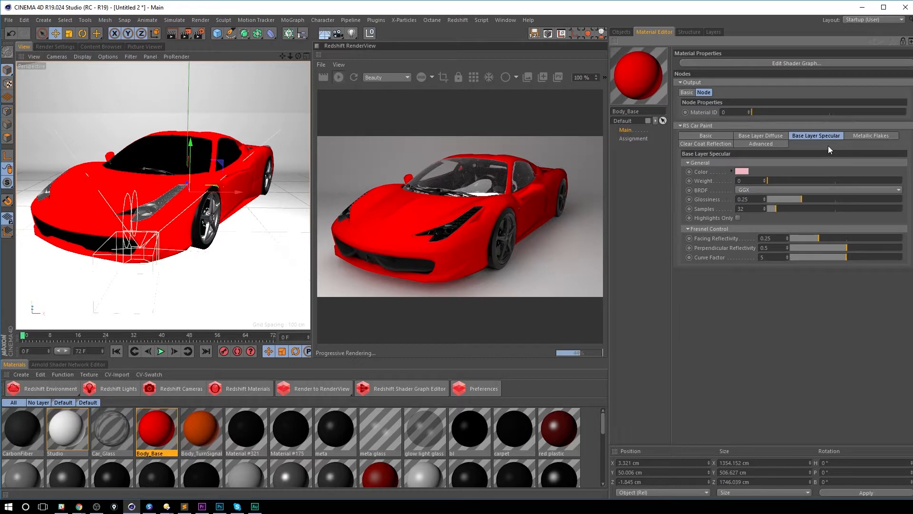
click(745, 172)
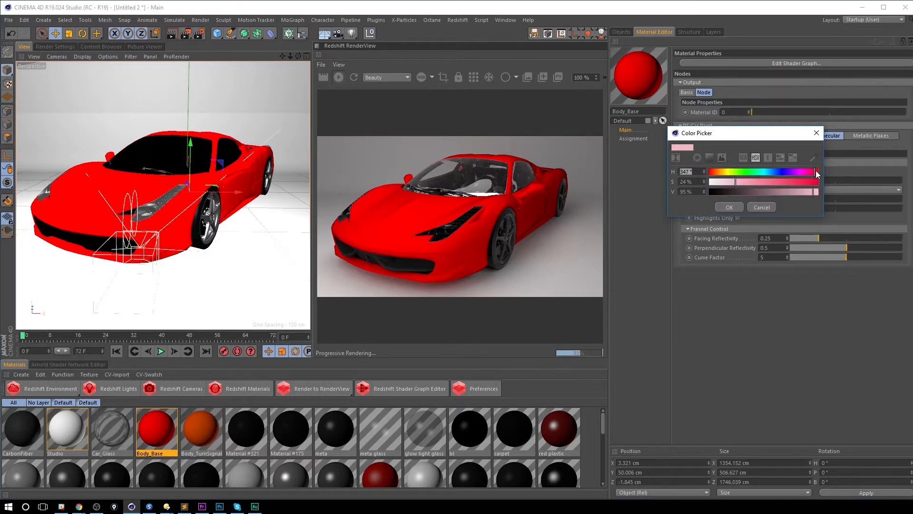
click(748, 183)
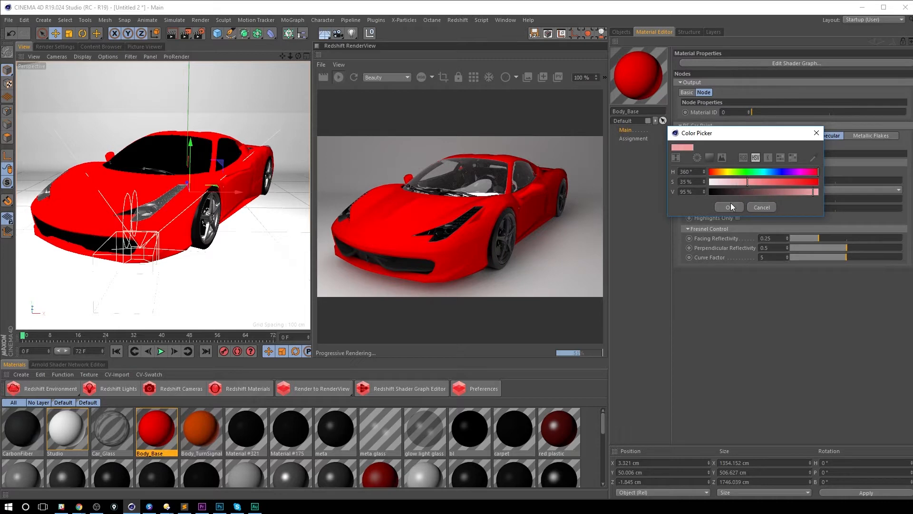
drag(821, 193, 843, 189)
drag(745, 182, 740, 182)
click(723, 181)
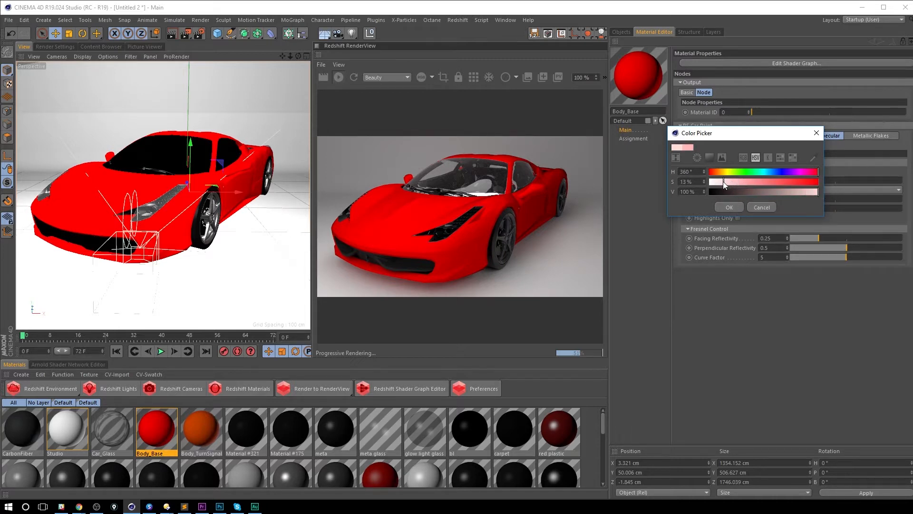
click(730, 183)
click(730, 207)
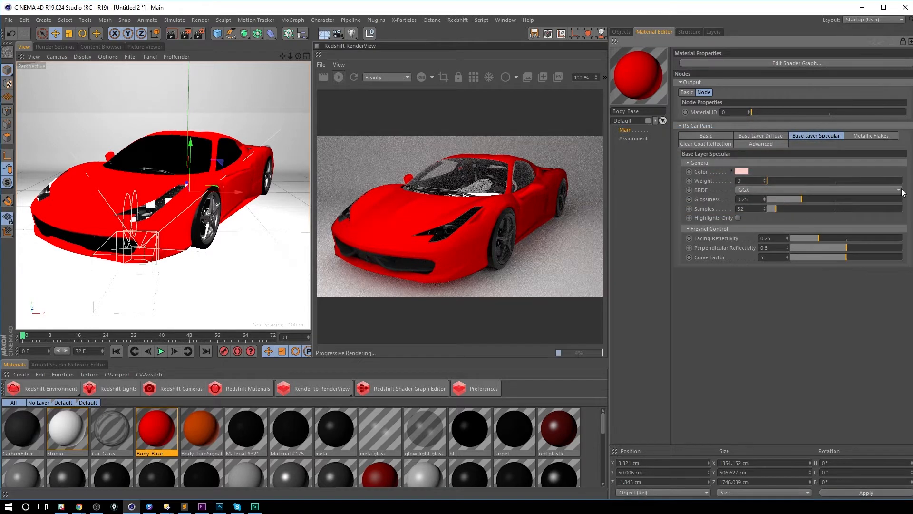
Set the Base Layer Specular weight to 1 and its glossiness to 0.35 after trying near-maximum glossiness.
drag(857, 181, 903, 181)
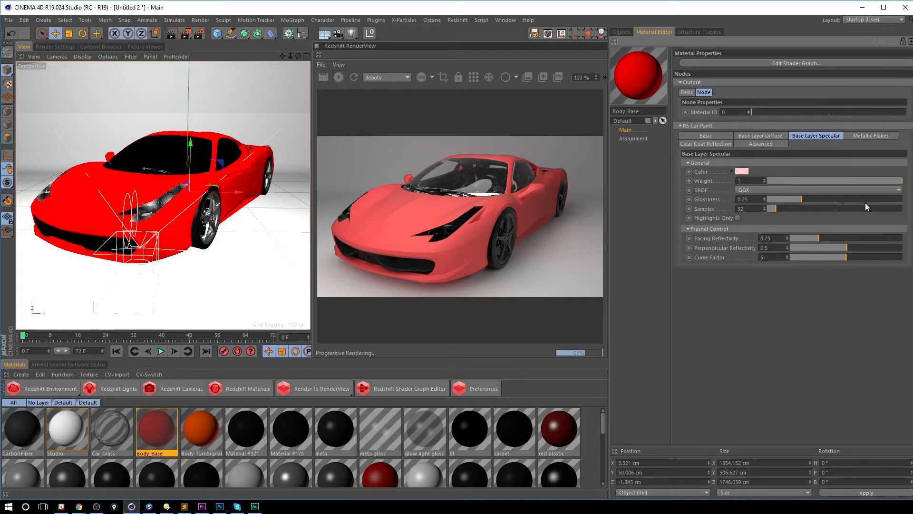
click(895, 199)
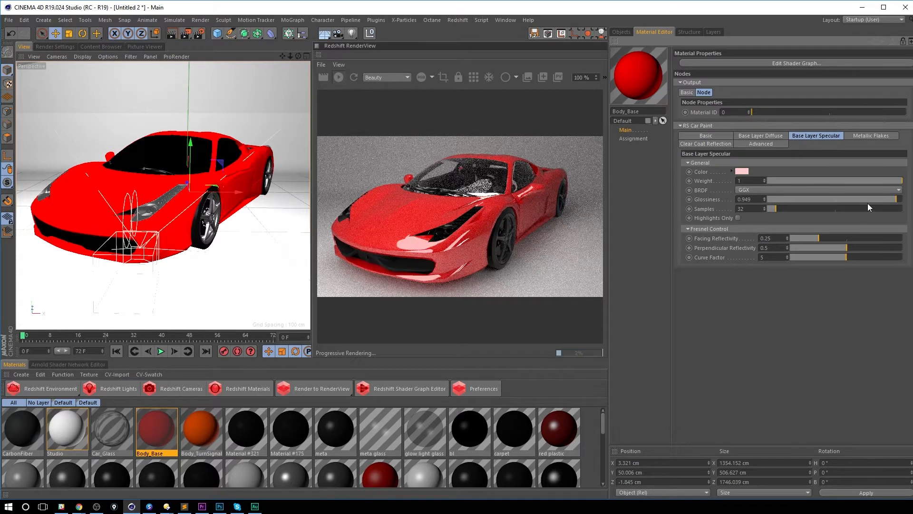
click(899, 199)
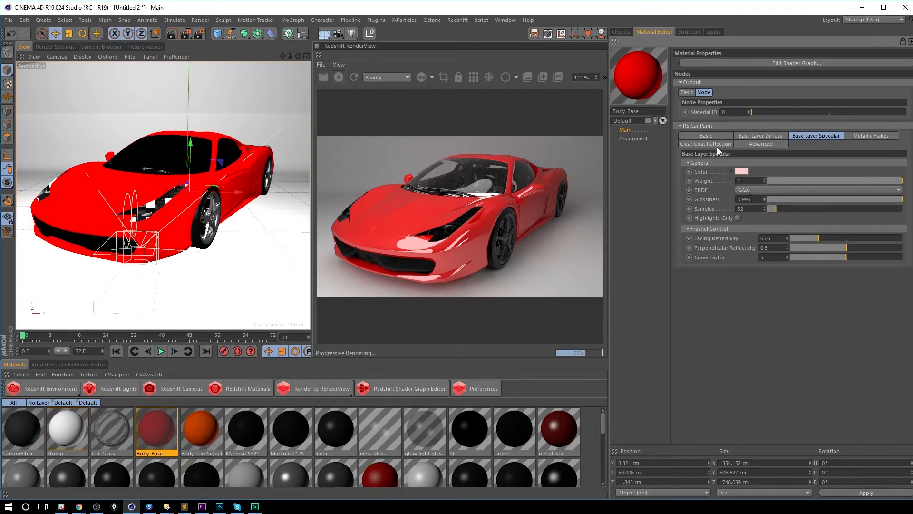
double_click(755, 199)
text(.35)
key(Return)
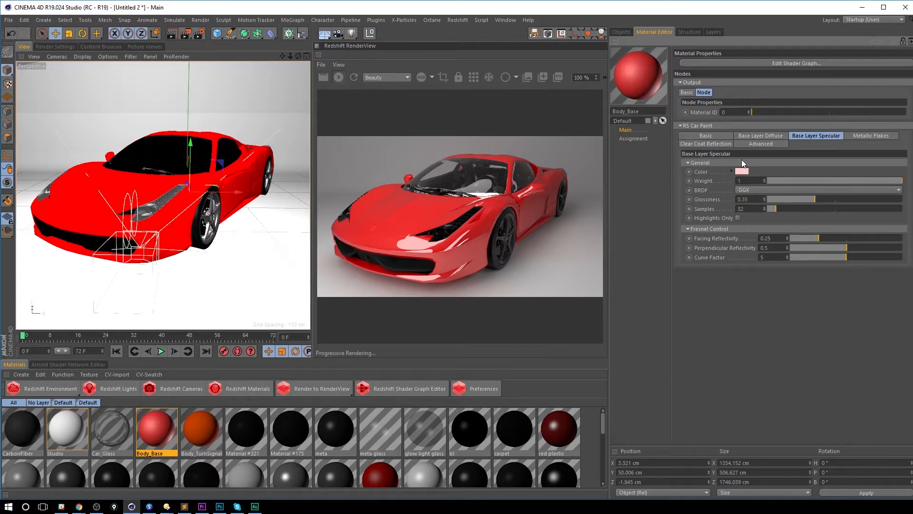
Enable Highlights Only and set the specular Fresnel facing reflectivity to about 0.195, perpendicular reflectivity to about 0.851 and curve factor to about 1.742.
click(738, 217)
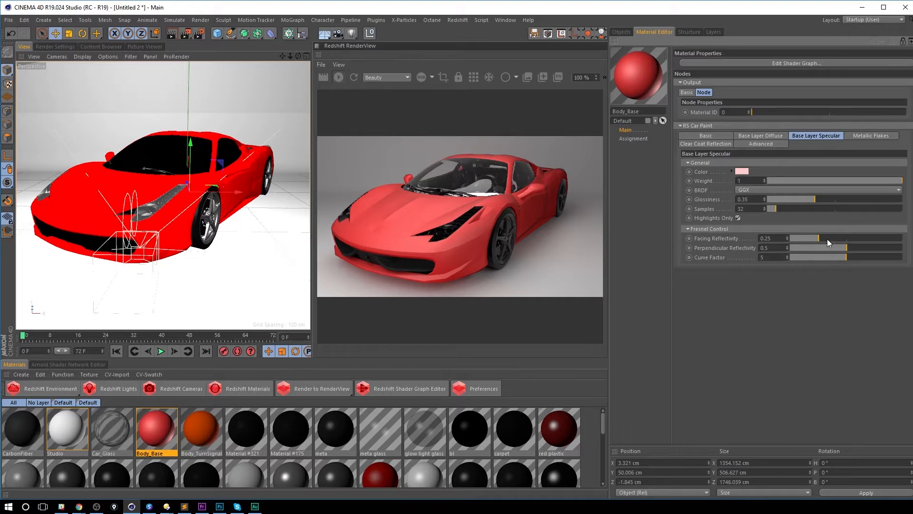
drag(863, 238, 880, 236)
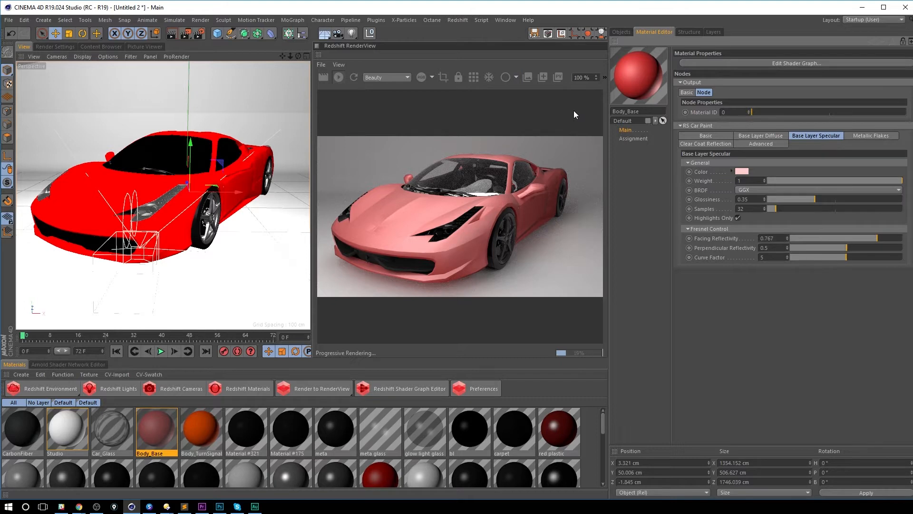
drag(817, 236, 886, 247)
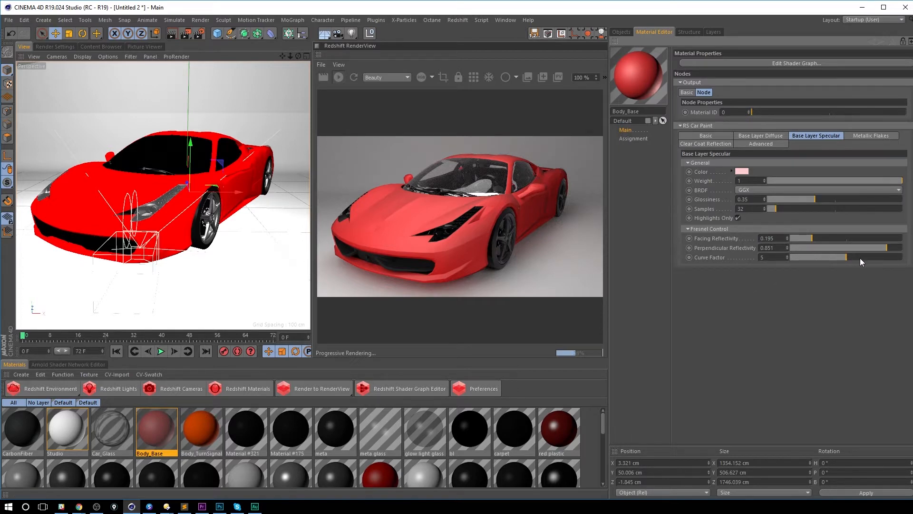
drag(835, 257, 808, 257)
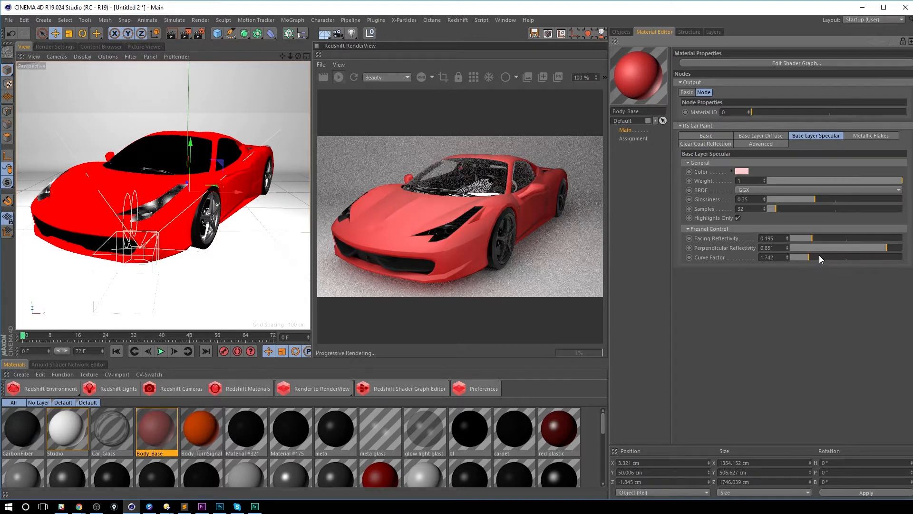
Try low and high curve factors for the Base Layer Specular Fresnel, about 0.535 and 9.148, and enter 0.65.
click(795, 258)
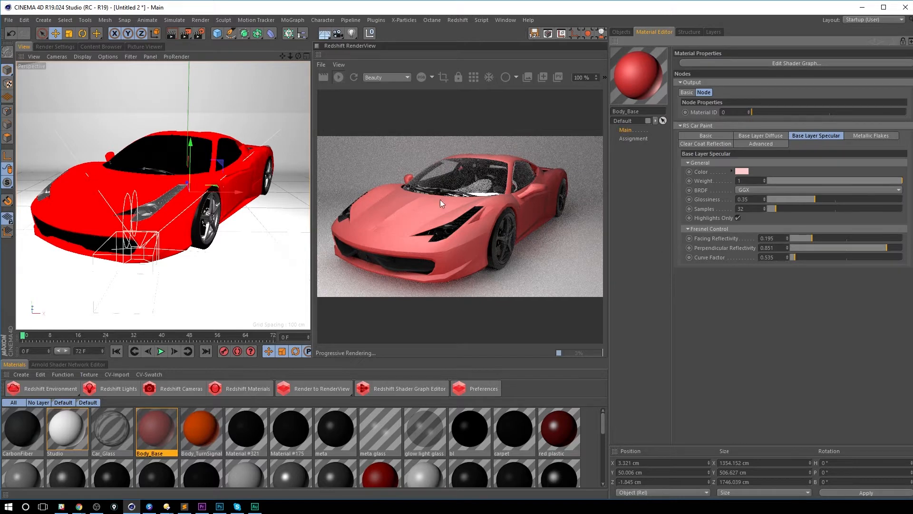
mouse_move(894, 258)
mouse_down()
mouse_move(882, 256)
mouse_move(892, 257)
mouse_up()
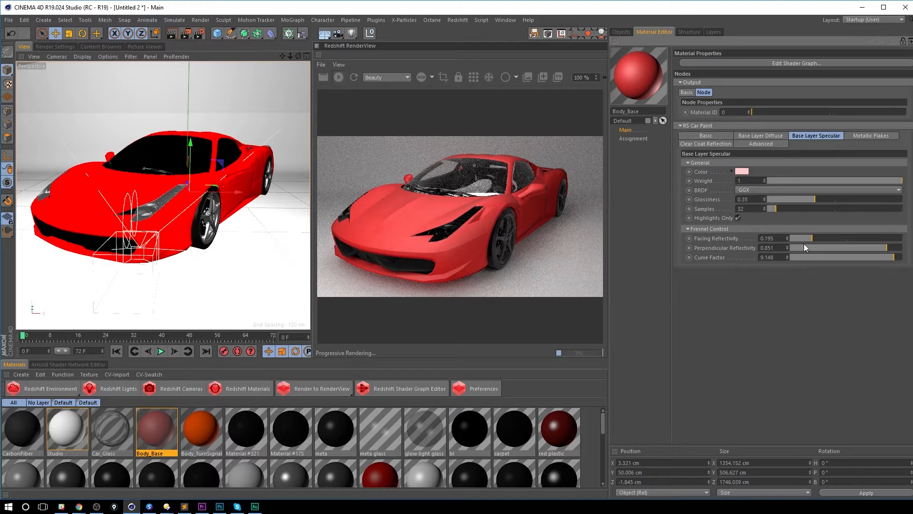
drag(886, 258, 849, 260)
drag(774, 257, 729, 230)
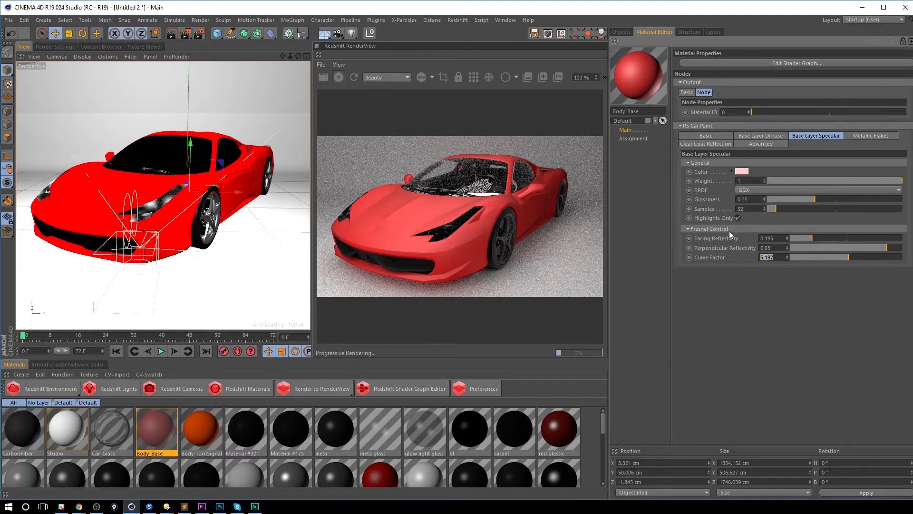
text(.0.65)
key(Return)
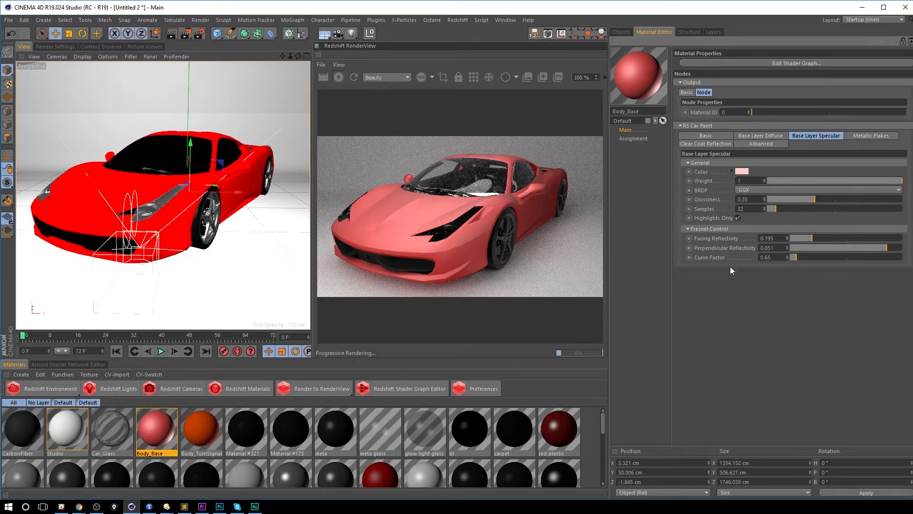
Set the Base Layer Specular Fresnel curve factor to 6.5.
drag(833, 258, 864, 259)
drag(777, 257, 653, 223)
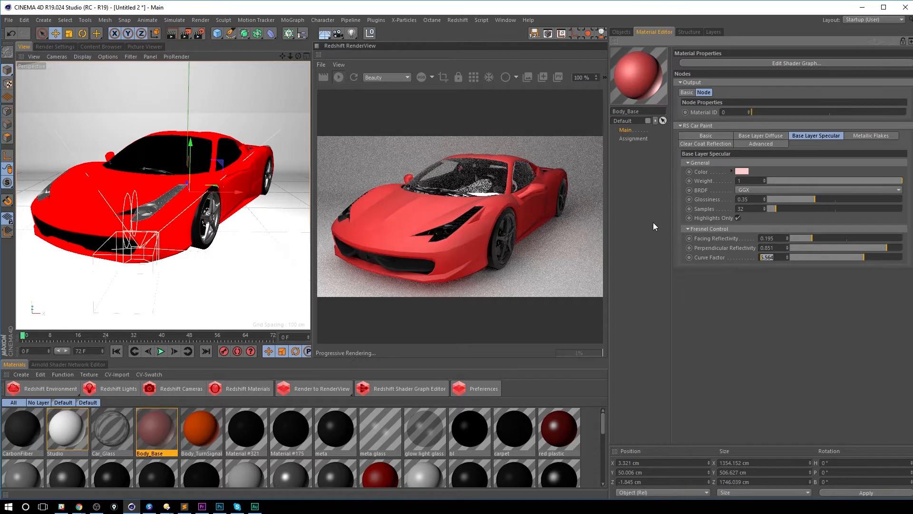
text(6.5)
key(Return)
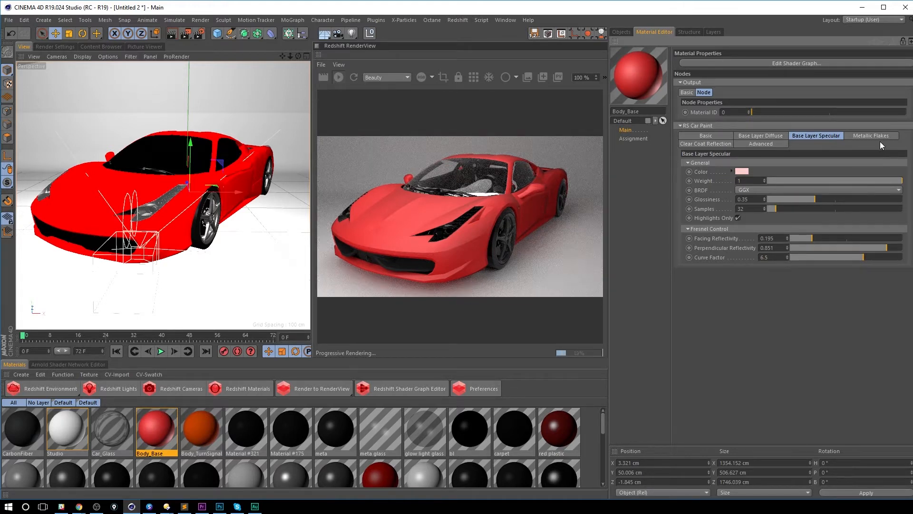
Switch to the Tight camera and raise the Metallic Flakes weight of the Body_Base material to 1.
click(862, 137)
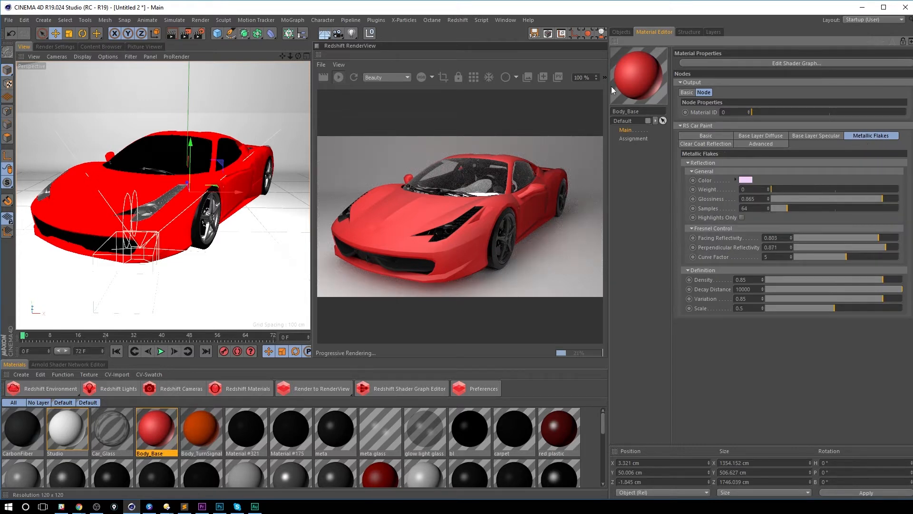
click(624, 33)
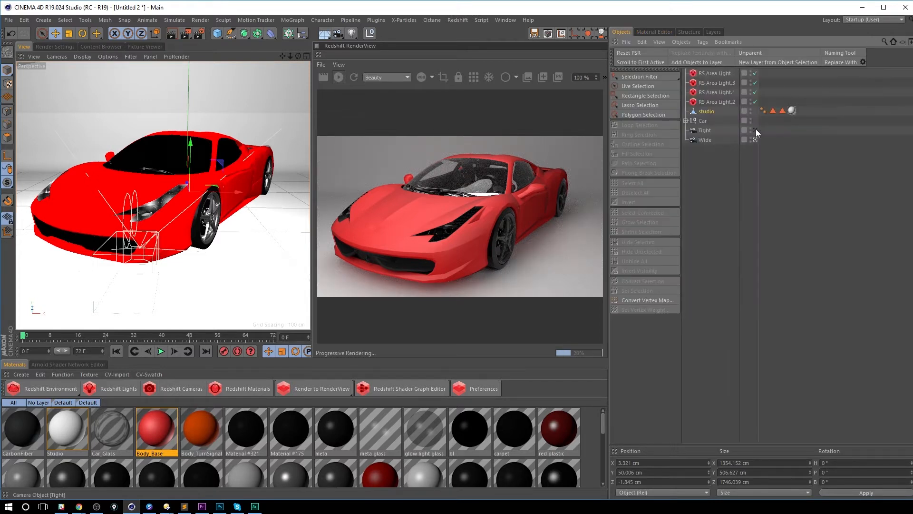
click(754, 130)
click(654, 32)
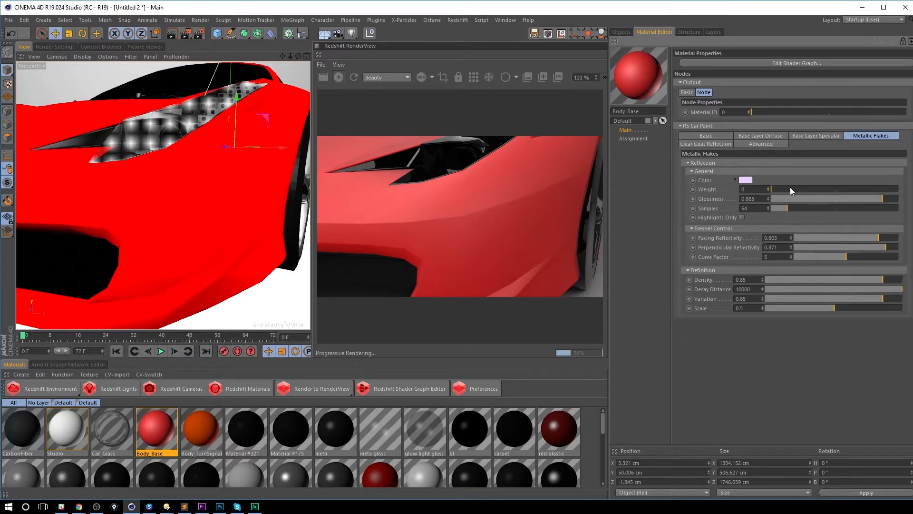
drag(790, 190, 903, 191)
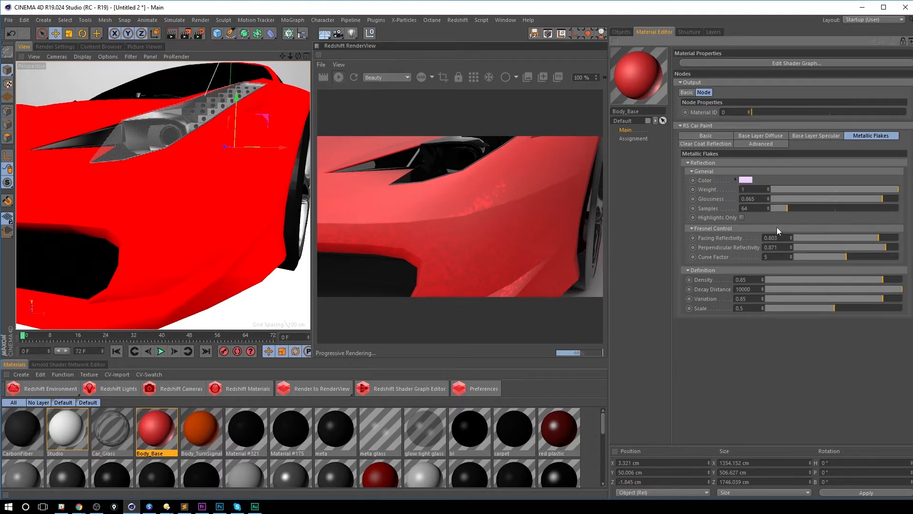
Set the Metallic Flakes scale to 0.125 and density to 0.35.
double_click(740, 308)
text(0.125)
key(Return)
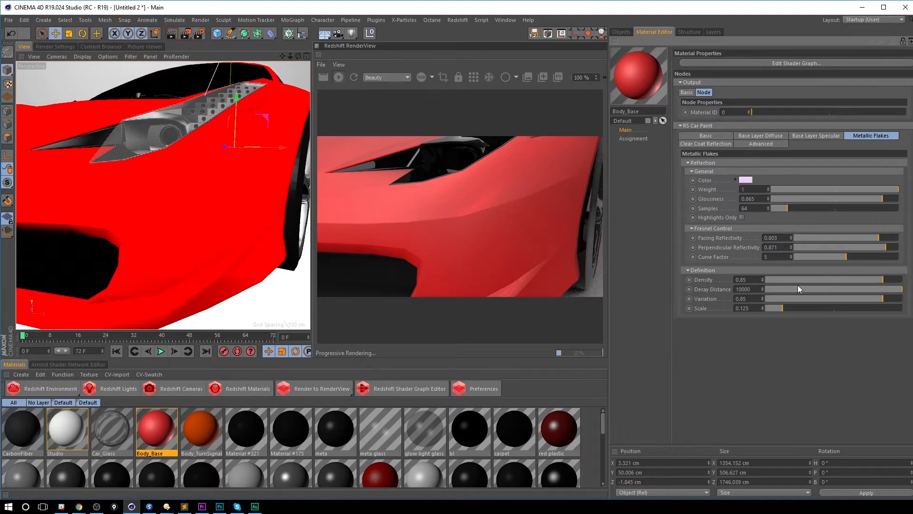
drag(748, 280, 646, 278)
text(0.35)
key(Return)
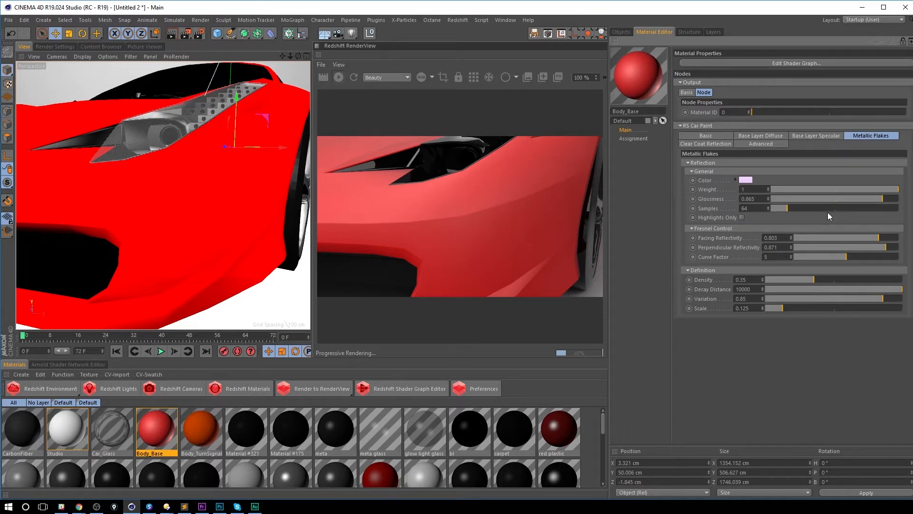
Check the Base Layer Specular settings and set the Metallic Flakes scale to 0.25.
click(816, 136)
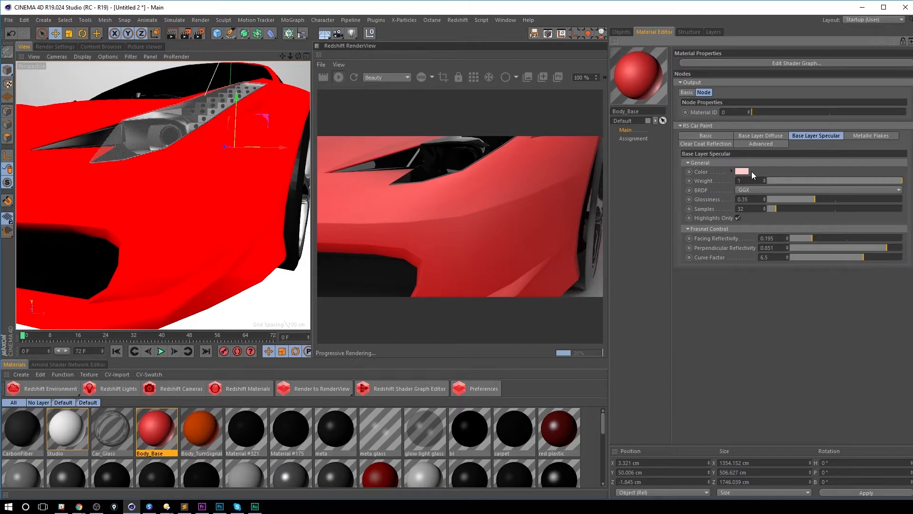
click(897, 137)
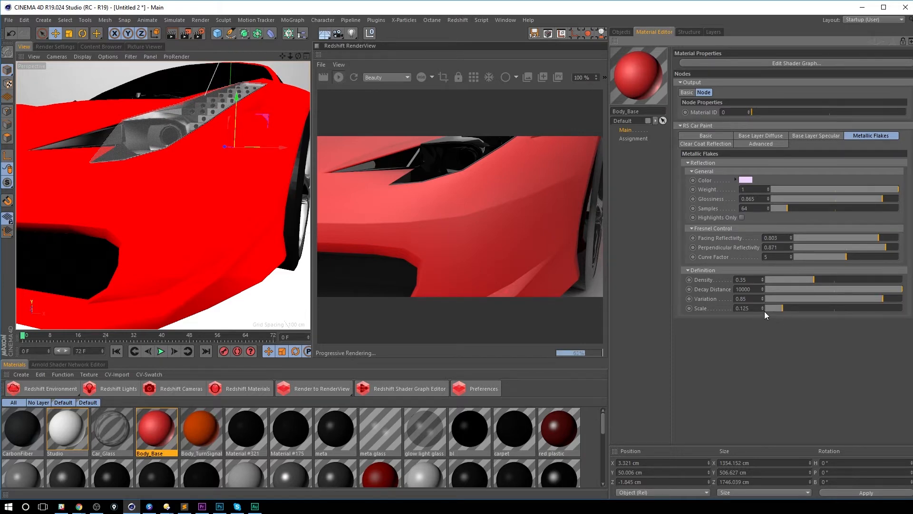
double_click(742, 308)
text(.25)
key(Return)
Switch back to the Wide camera and reopen the Body_Base material's Metallic Flakes settings.
click(621, 32)
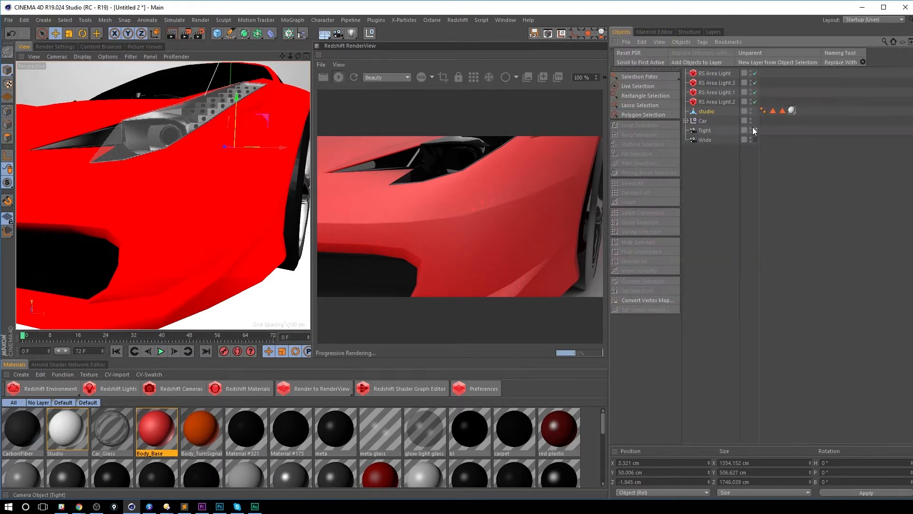
click(754, 140)
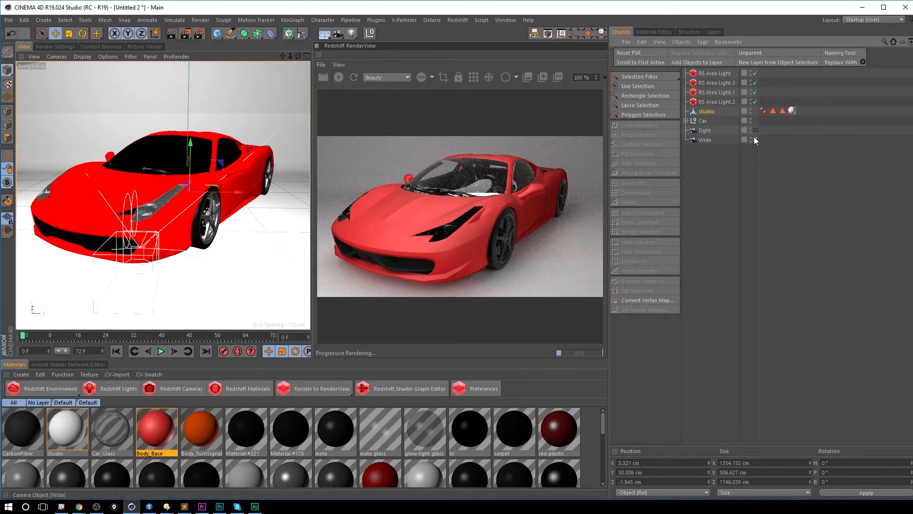
click(654, 32)
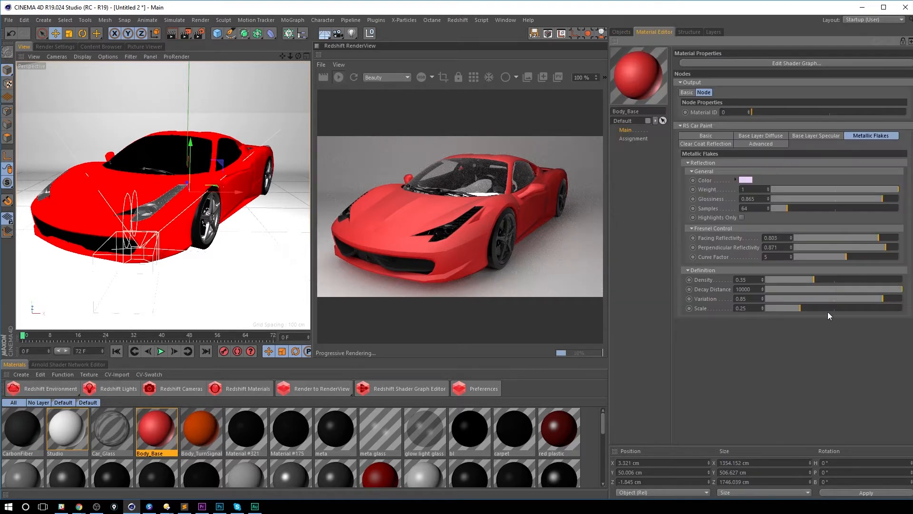
Try Metallic Flakes decay distances of 1000 and 100.
click(757, 289)
text(1000)
key(Return)
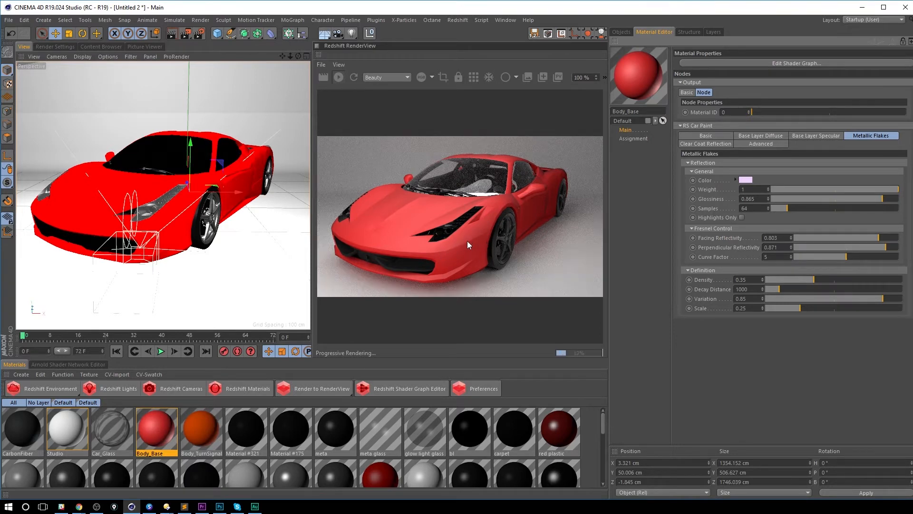
double_click(753, 286)
text(100)
key(Return)
Set the Metallic Flakes decay distance to 50000.
drag(754, 291, 693, 288)
text(50000)
key(Return)
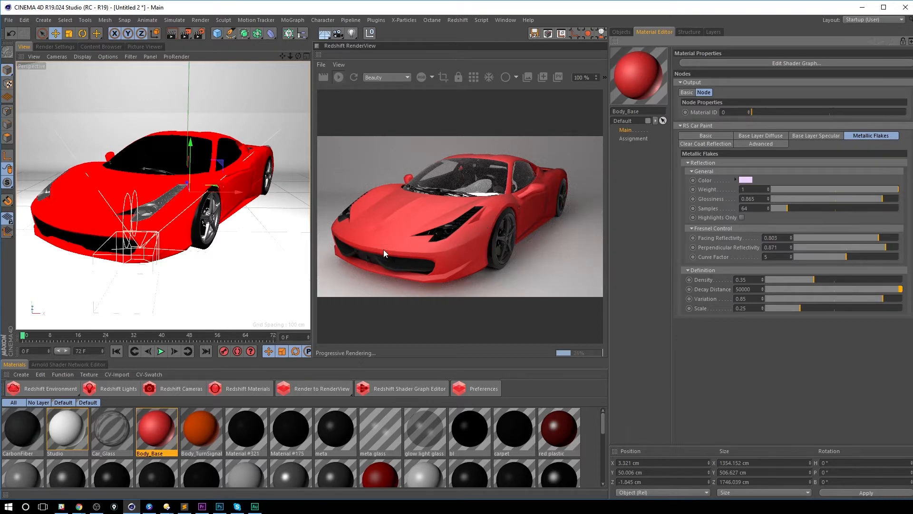
Try a Metallic Flakes scale of 0.4 and set it back to 0.25.
double_click(743, 307)
key(BackSpace)
text(.4)
key(Return)
drag(754, 307, 692, 303)
text(.25)
key(Return)
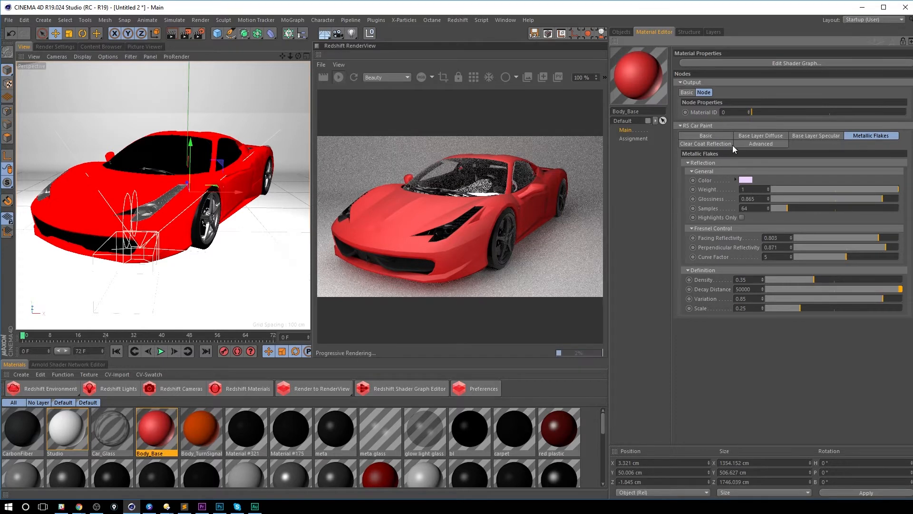
Set the Clear Coat Reflection weight to 1 and its glossiness to about 0.825 after trying about 0.481.
click(716, 145)
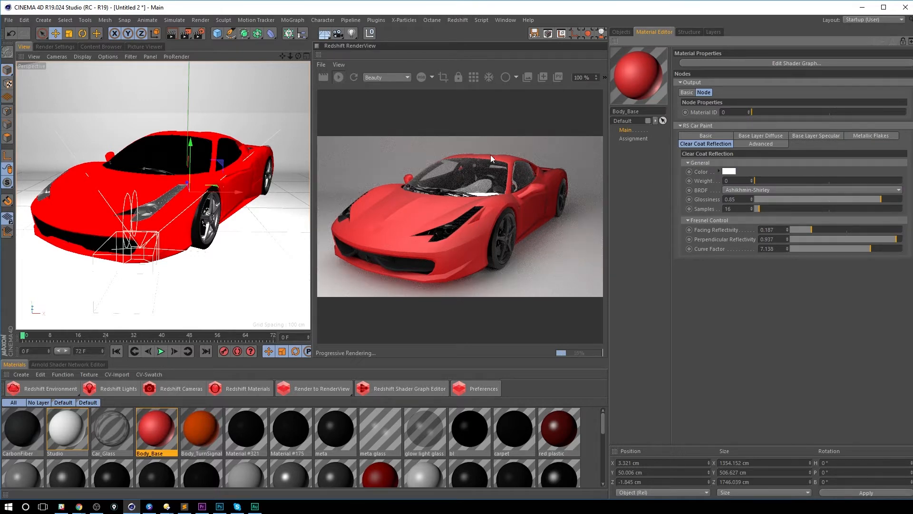
click(815, 136)
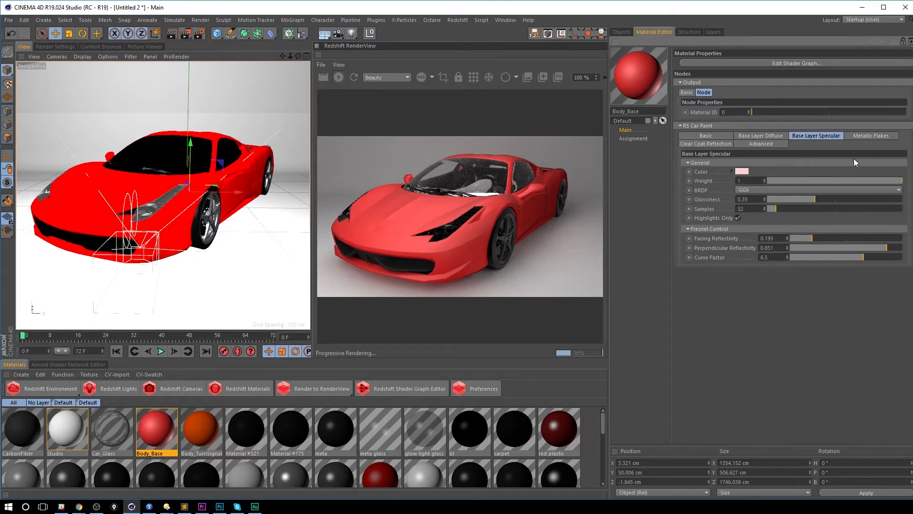
click(702, 144)
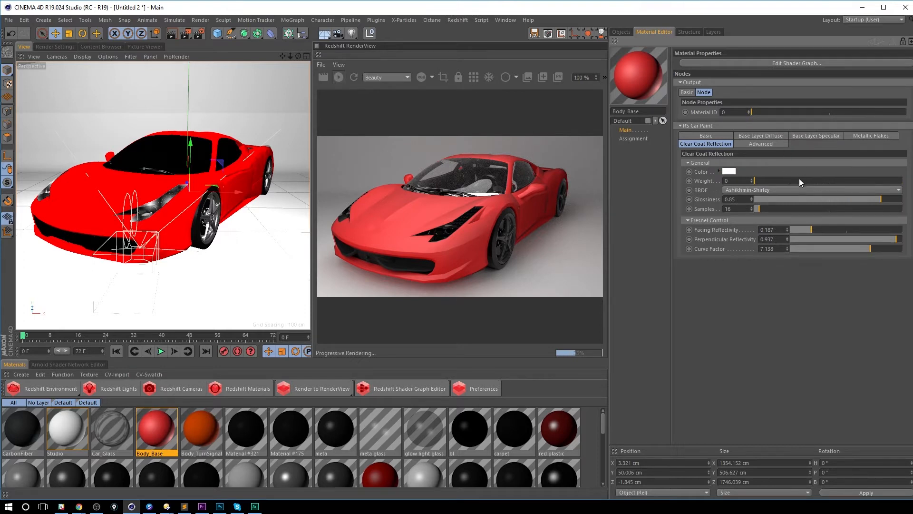
drag(829, 181, 904, 181)
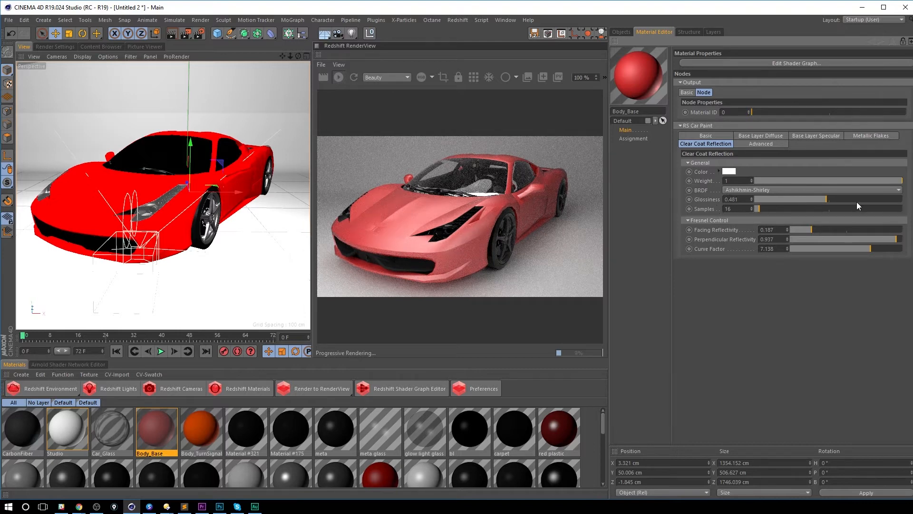
drag(857, 201, 827, 182)
Lower the Base Layer Specular weight to about 0.453 and check the Metallic Flakes settings.
click(808, 136)
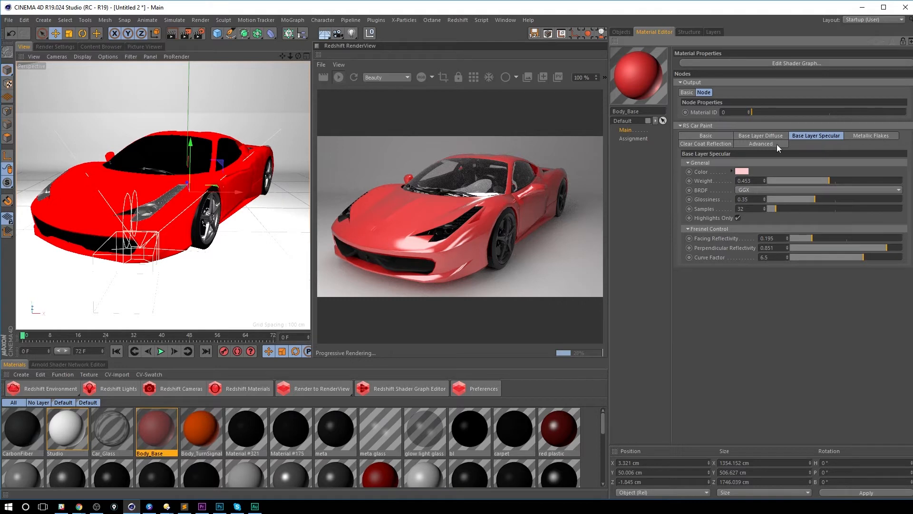
click(860, 137)
Set the Clear Coat Reflection weight to about 0.826, glossiness to about 0.887 and samples to 64.
click(706, 143)
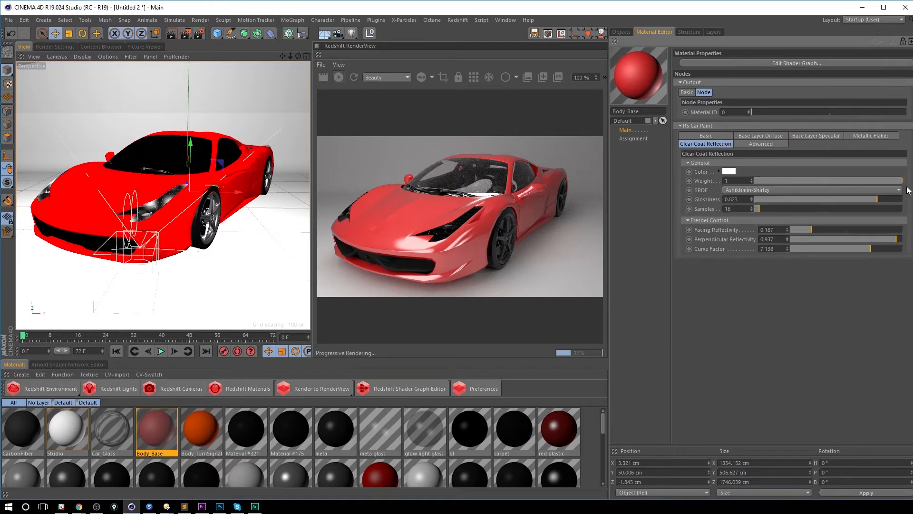
drag(896, 182, 855, 203)
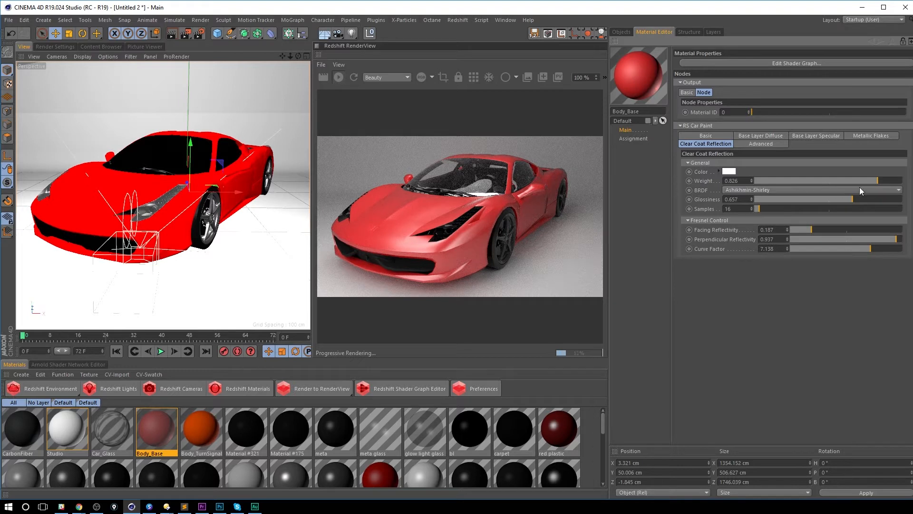
click(887, 200)
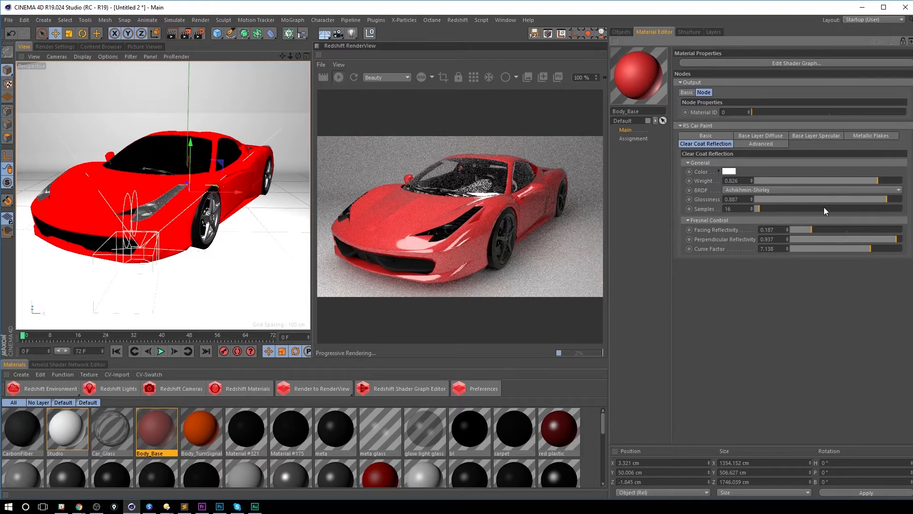
double_click(726, 209)
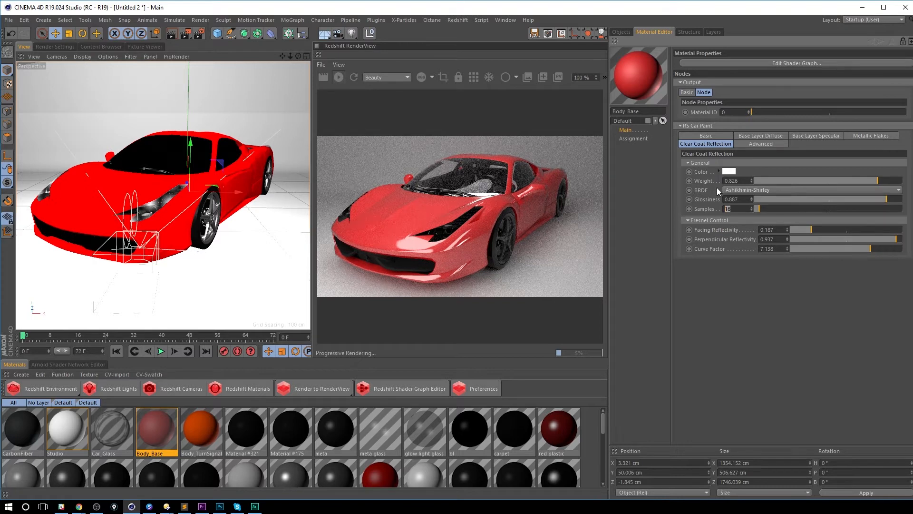
text(64)
key(Return)
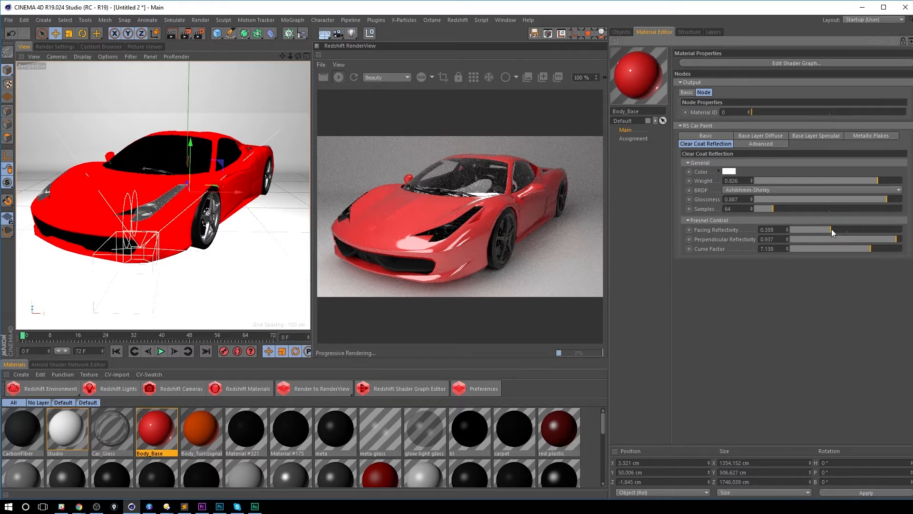
Set the clear coat Fresnel facing reflectivity to about 0.38, perpendicular reflectivity to about 0.716 and curve factor to about 6.3.
drag(831, 229, 833, 230)
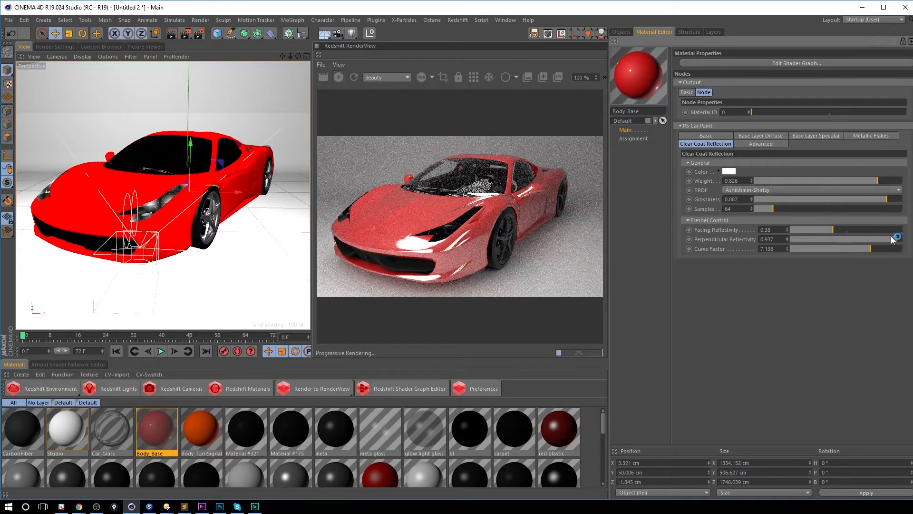
drag(892, 238, 870, 240)
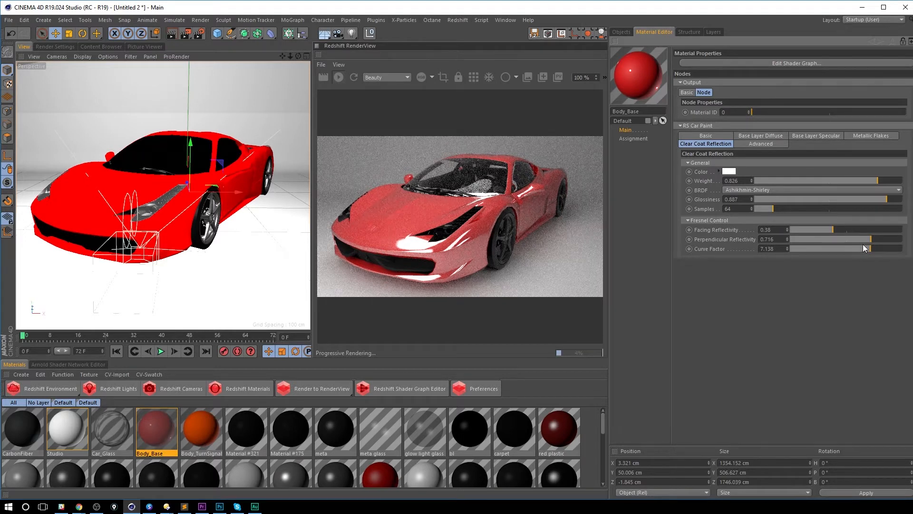
drag(871, 249, 861, 253)
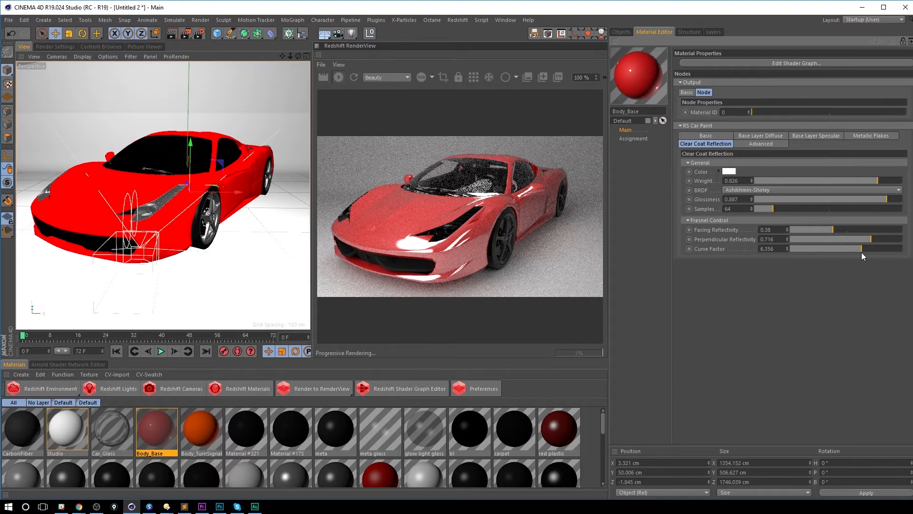
Lower the Base Layer Diffuse Edge Falloff curve factor to about 1.881 and darken the red pigment color.
click(774, 136)
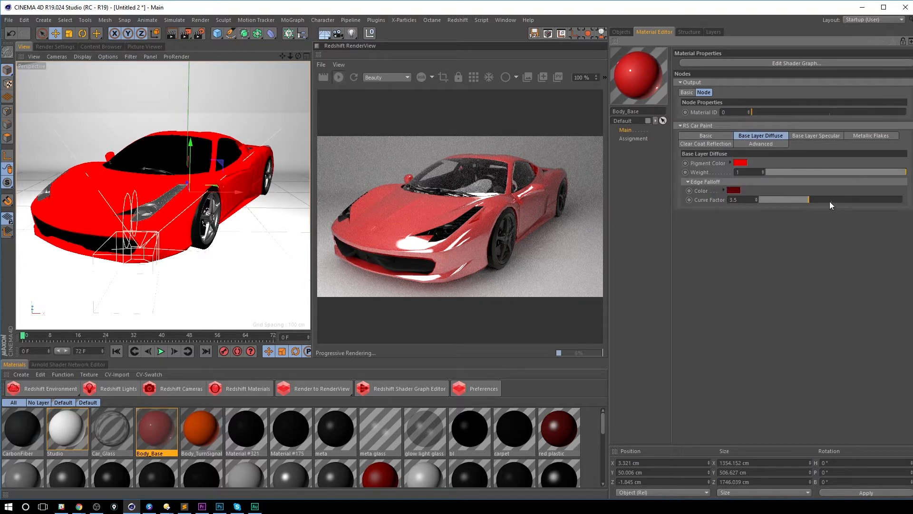
drag(829, 201, 786, 200)
click(740, 163)
drag(811, 180, 797, 181)
click(739, 197)
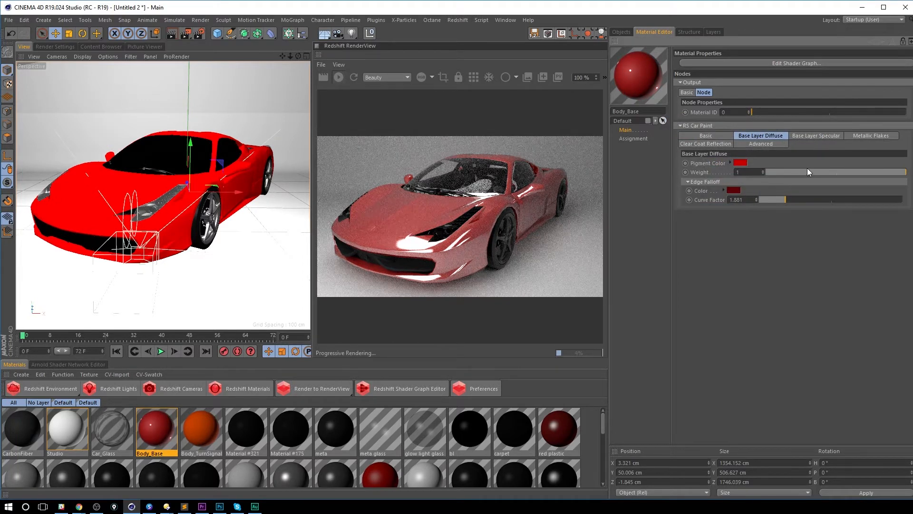
Change the Base Layer Specular color of the Body_Base paint to a stronger red with 69% saturation.
click(826, 136)
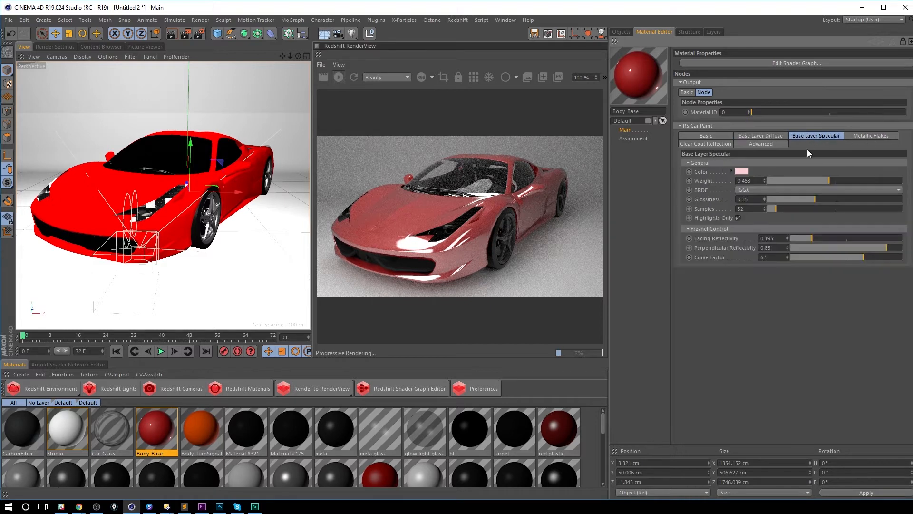
click(741, 171)
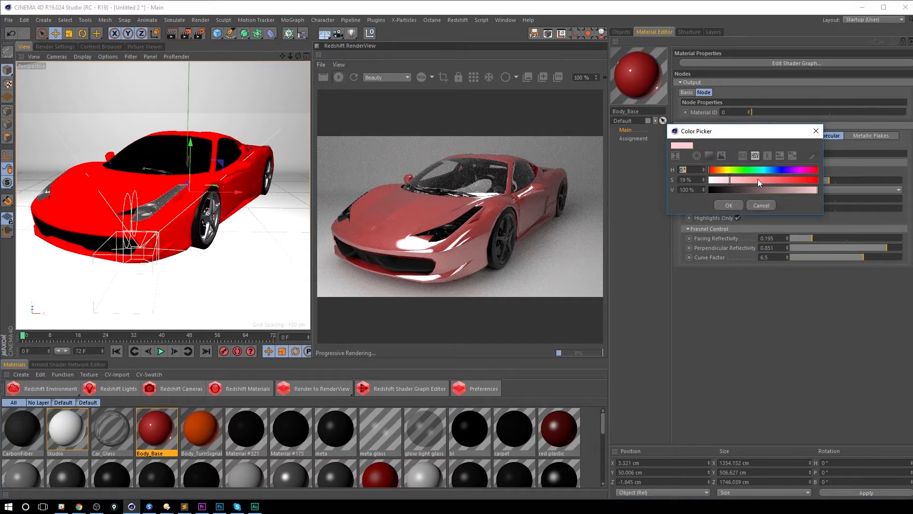
drag(763, 180, 784, 179)
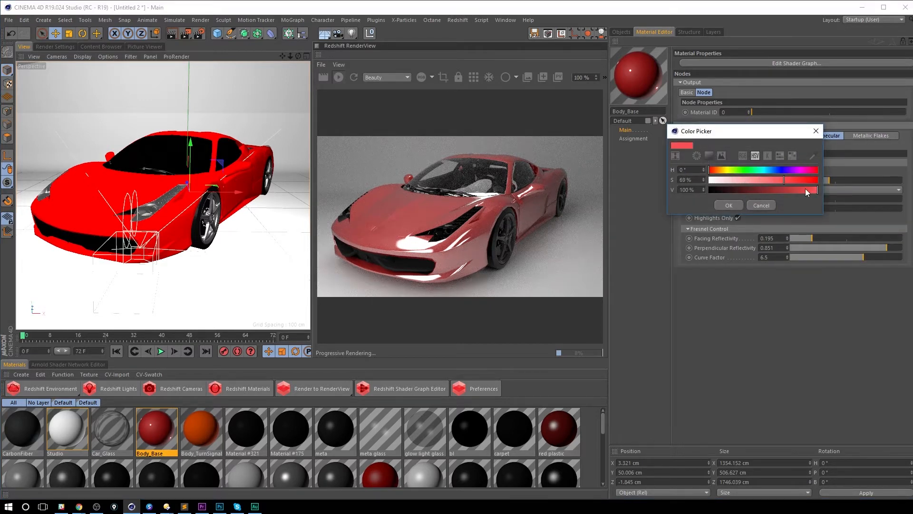
click(729, 205)
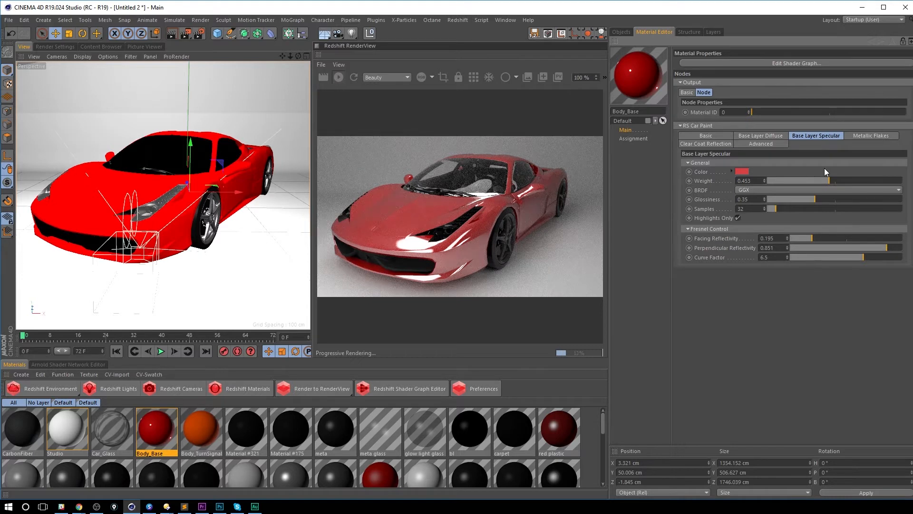
Lower the Clear Coat Reflection weight to about 0.583 and check the Advanced settings of the car paint.
click(722, 141)
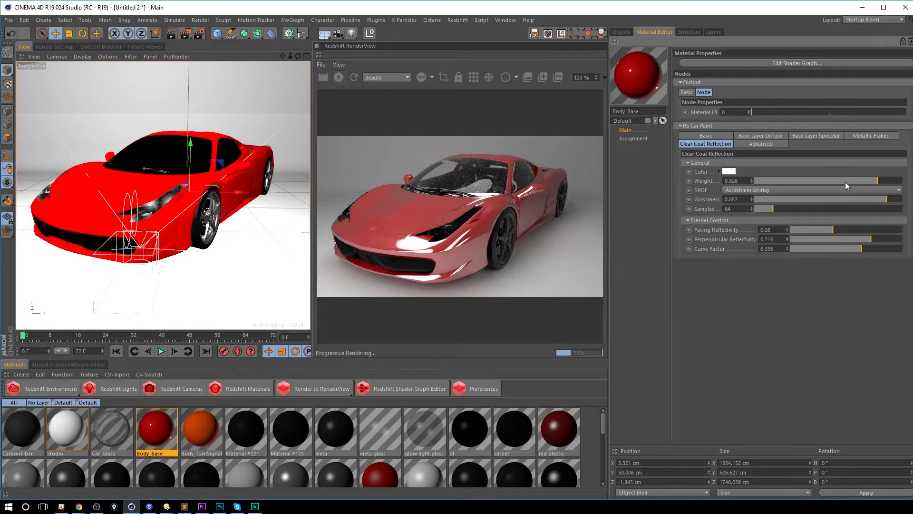
drag(850, 180, 848, 180)
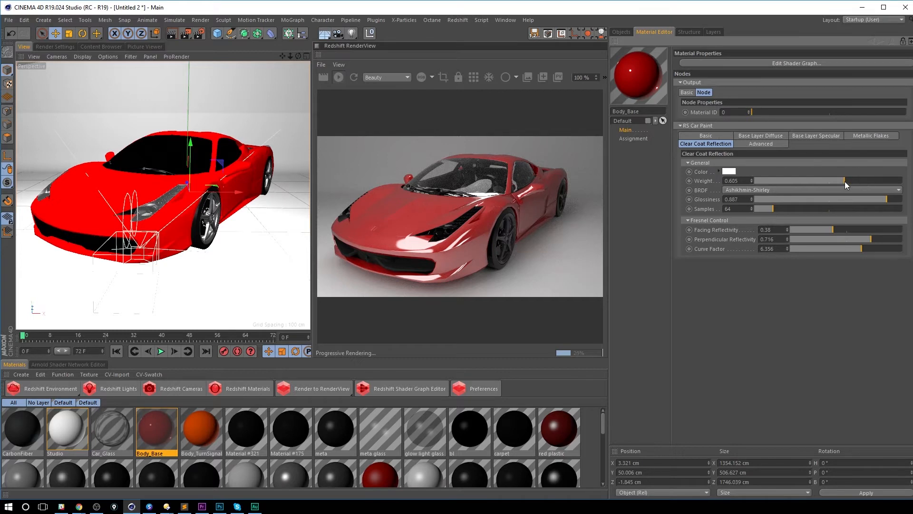
drag(845, 181, 841, 181)
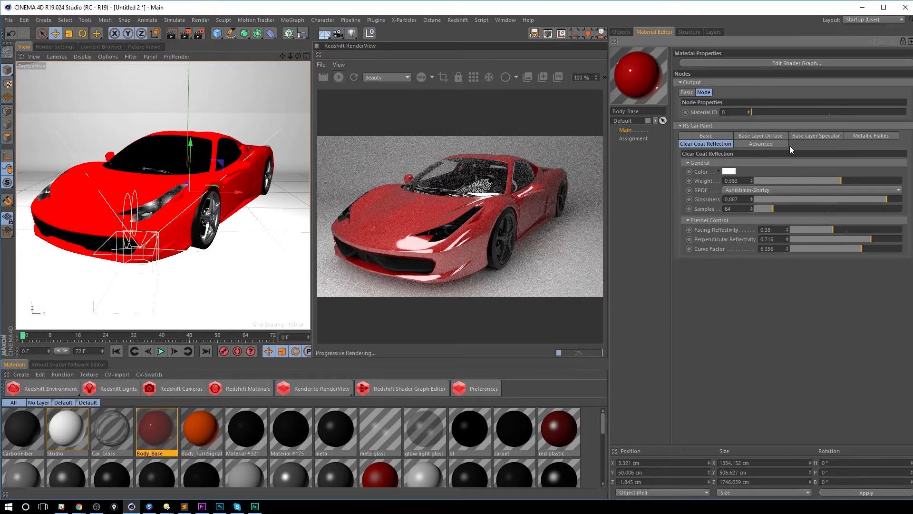
click(771, 145)
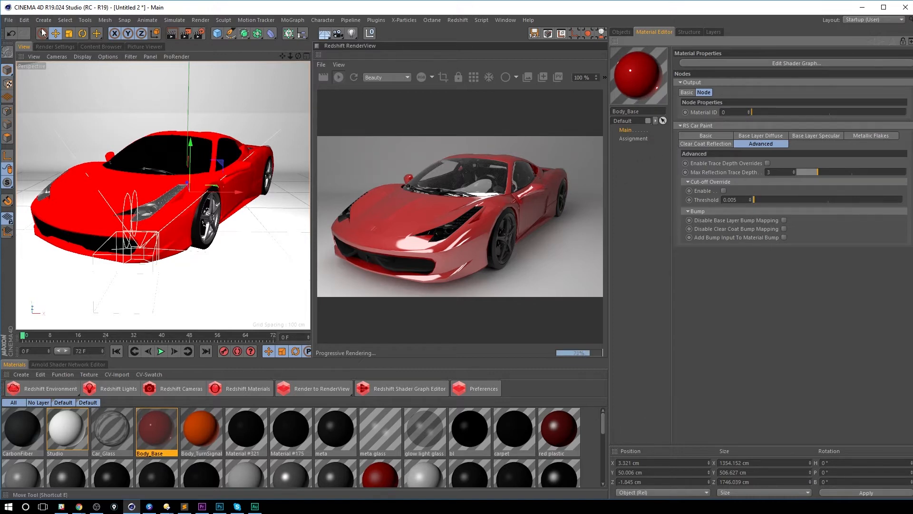
Open the scene file RSTut_BillyCarMaterials_2017_1002.c4d from the RedShift_Tutorial_Materials folder.
click(10, 21)
click(29, 44)
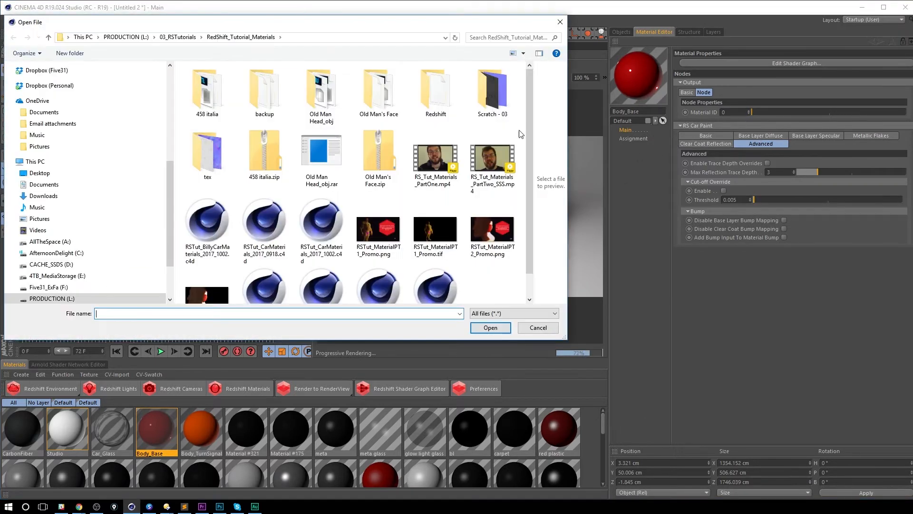
drag(530, 141, 525, 176)
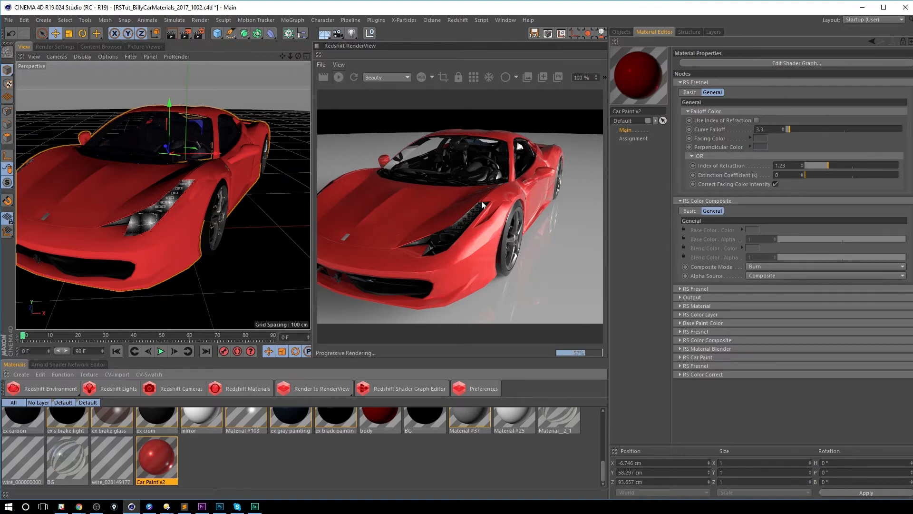
Open the shader graph of the Car Paint v2 material and examine its whole node network.
click(816, 63)
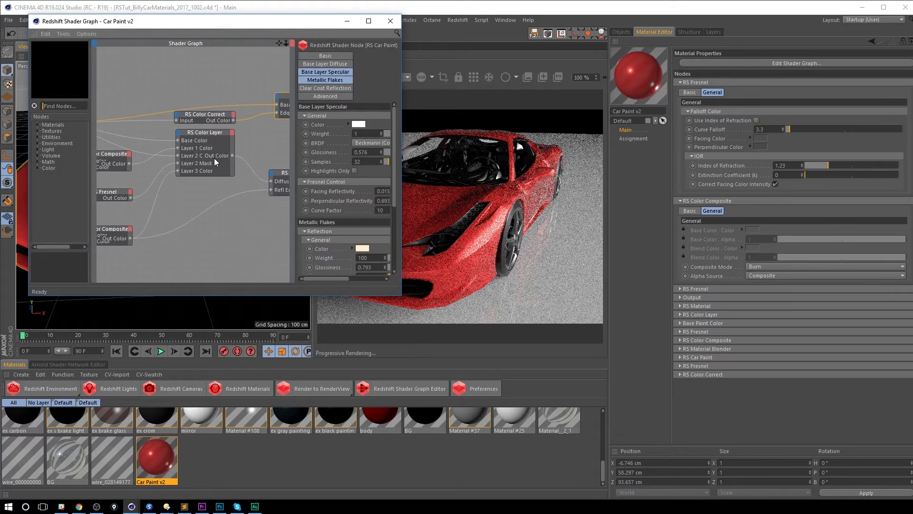
scroll(203, 159, down, 6)
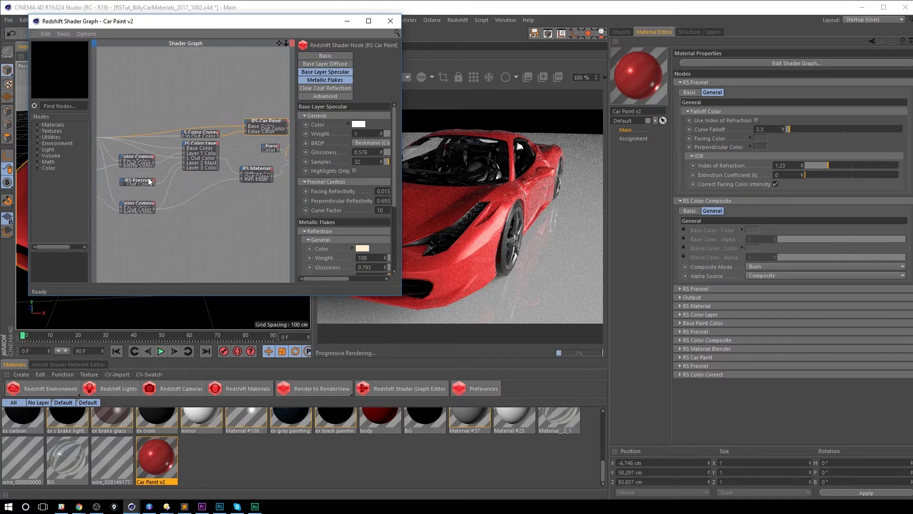
scroll(173, 171, down, 4)
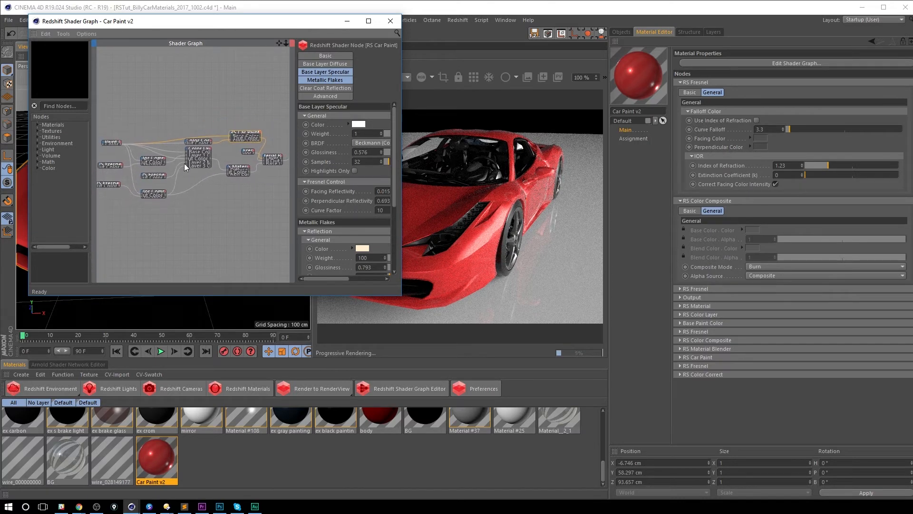
scroll(142, 173, down, 3)
alt+middle_drag(211, 173, 189, 171)
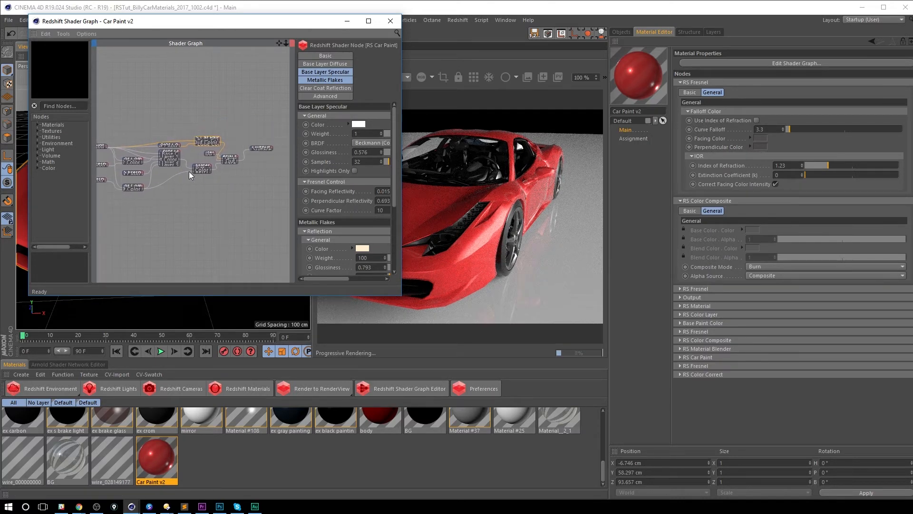
alt+right_drag(254, 162, 256, 141)
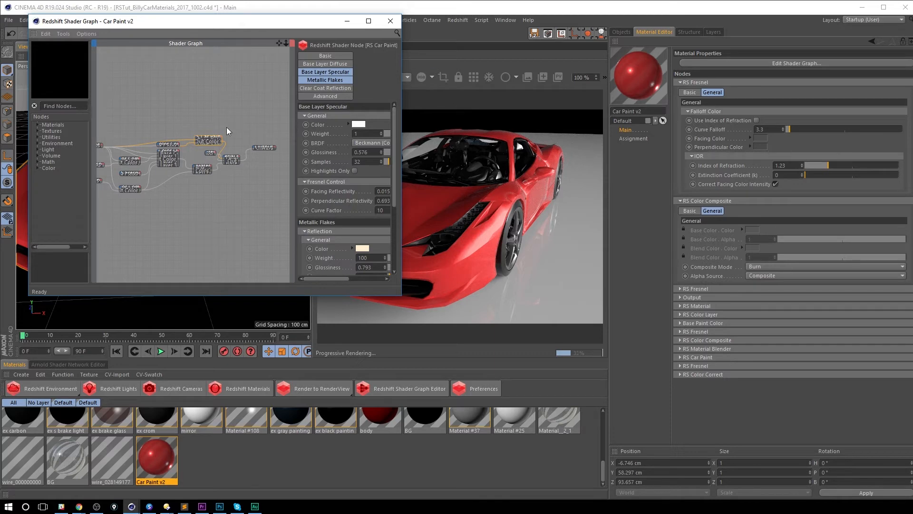
Select the RS Car Paint node and enlarge it above the other nodes to expose its input and output ports.
click(214, 128)
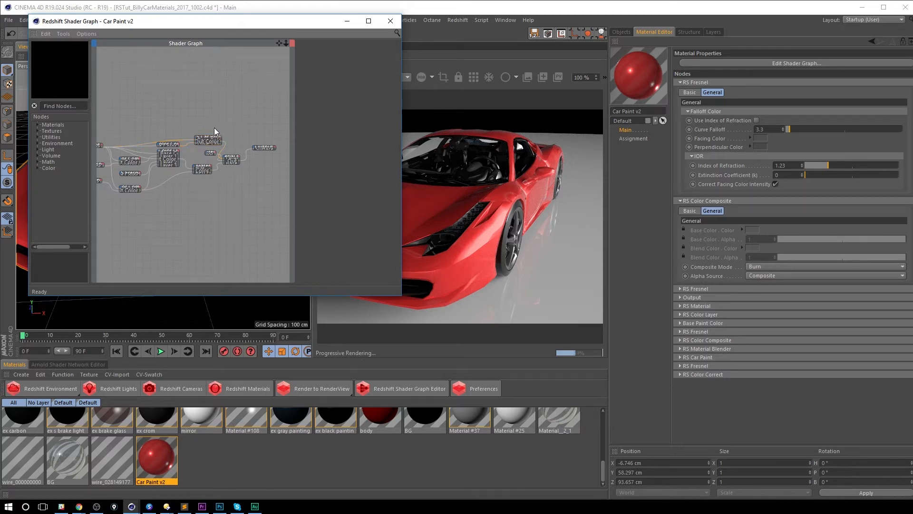
click(205, 142)
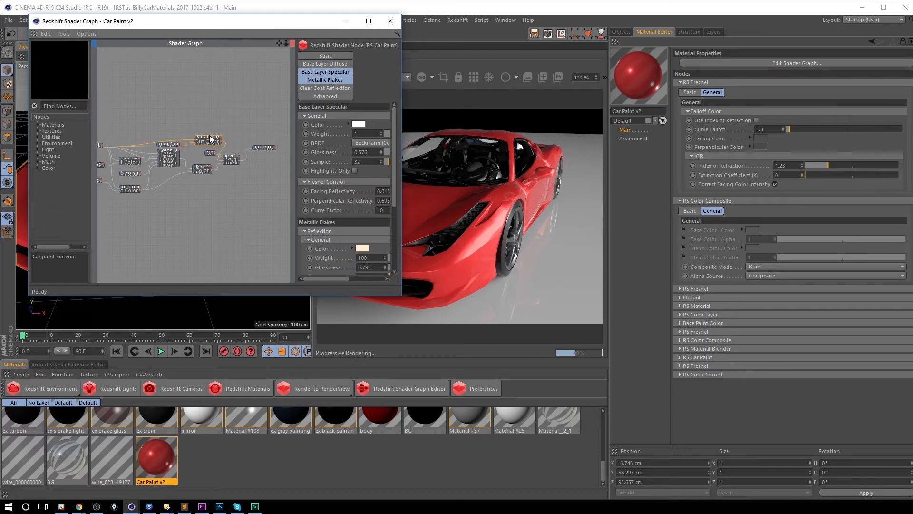
click(211, 134)
mouse_move(210, 134)
mouse_down()
mouse_move(215, 112)
mouse_move(196, 129)
mouse_move(166, 127)
mouse_move(211, 78)
mouse_up()
click(215, 112)
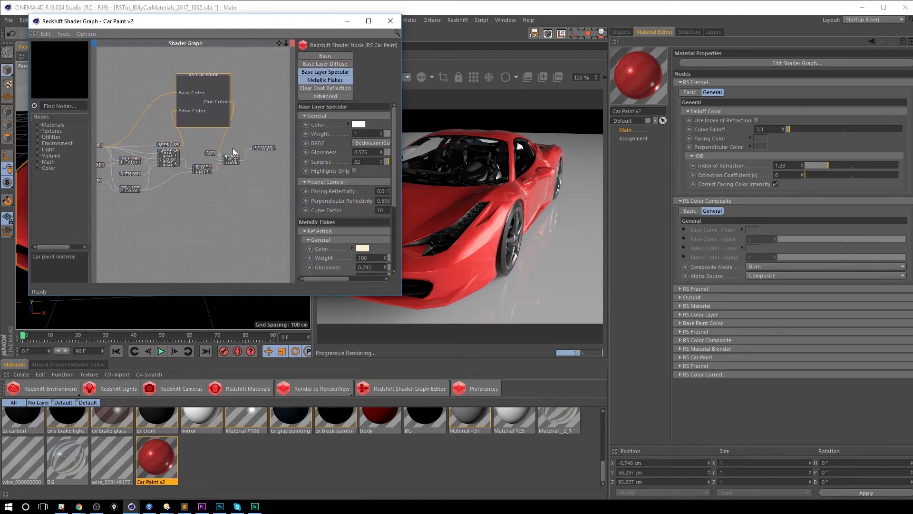
Enlarge the RS Material Blender and RS Material nodes, and move the RS Color Layer node next to the RS Material node.
drag(233, 165, 235, 195)
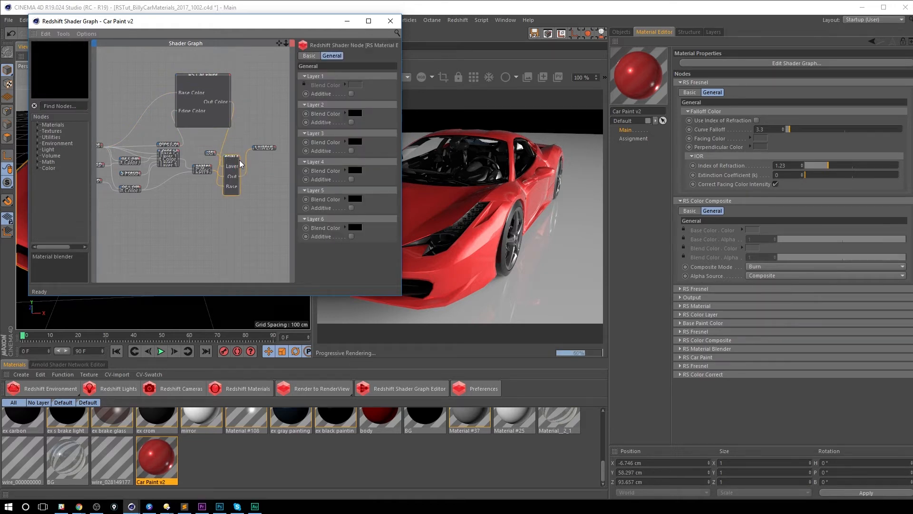
drag(241, 160, 265, 162)
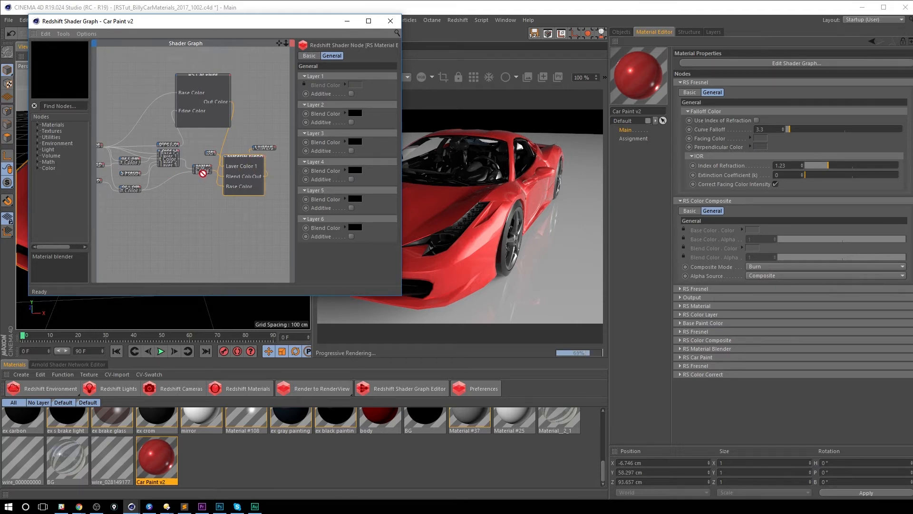
drag(200, 174, 199, 198)
click(199, 198)
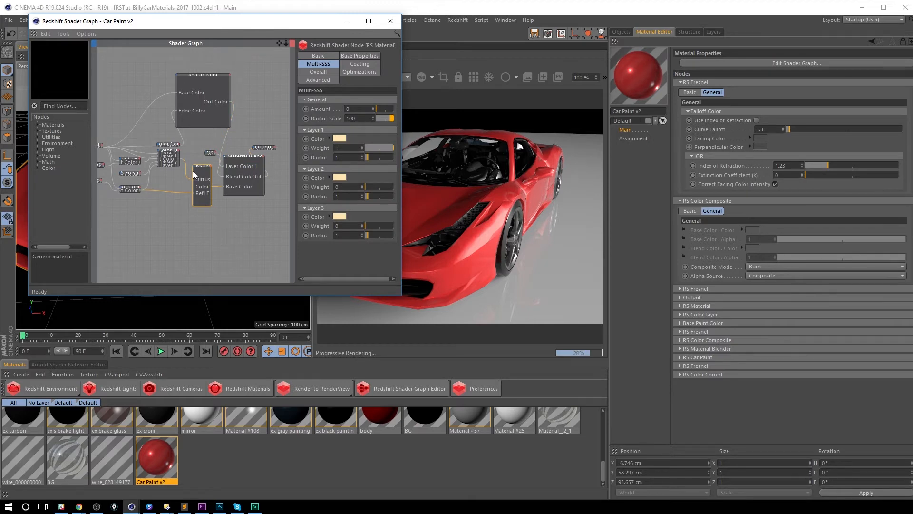
drag(169, 156, 174, 175)
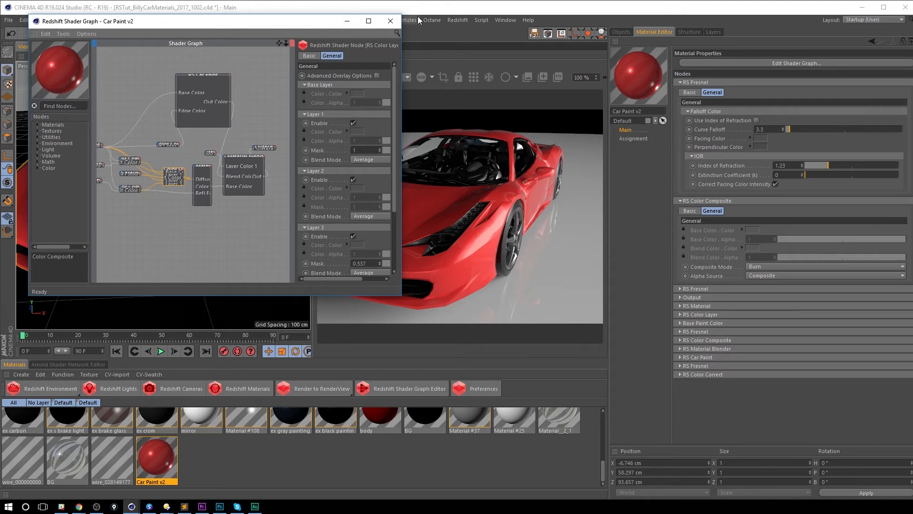
click(397, 27)
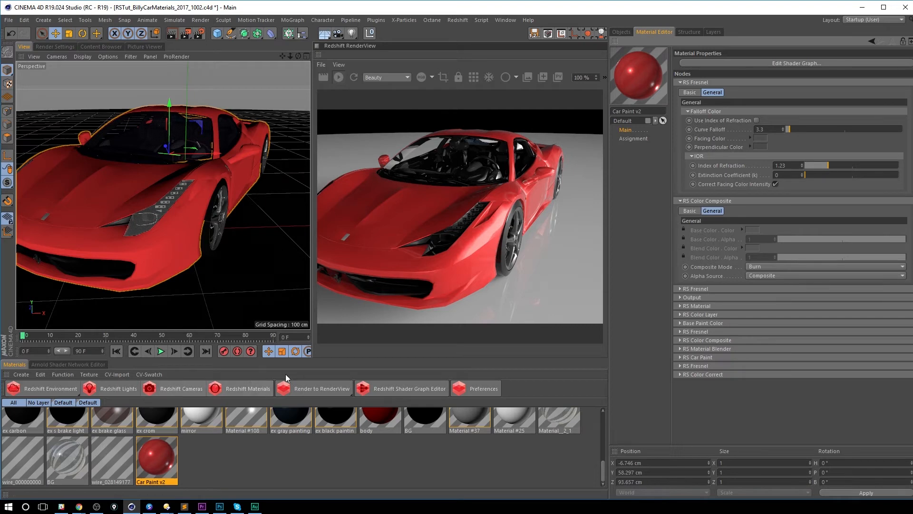
Look through the available Redshift material and light types.
click(269, 387)
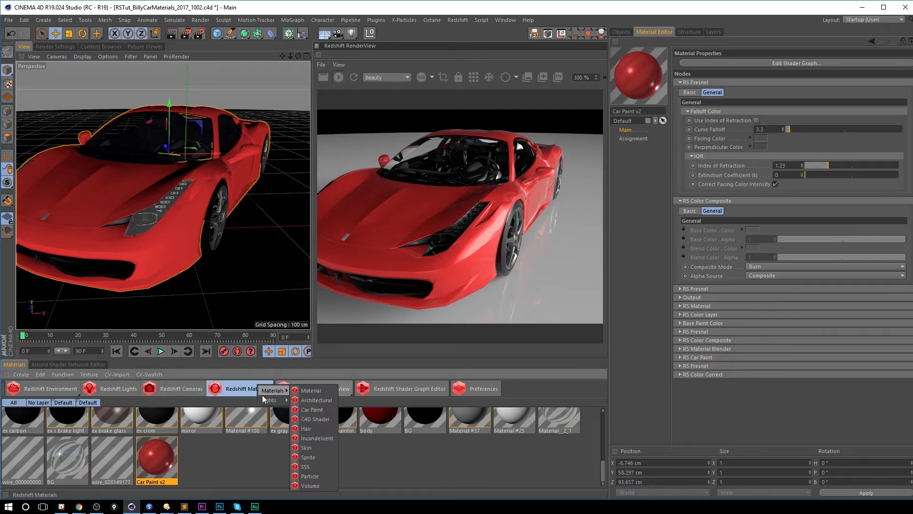
mouse_move(266, 399)
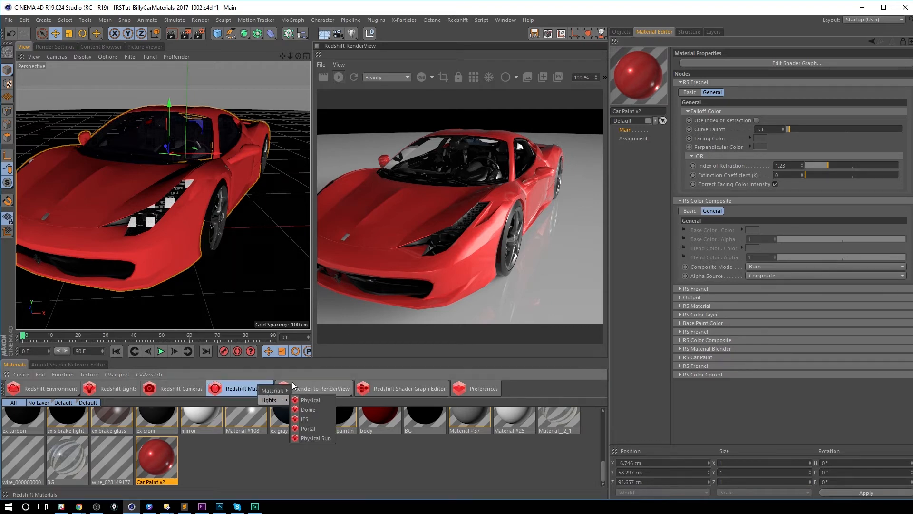